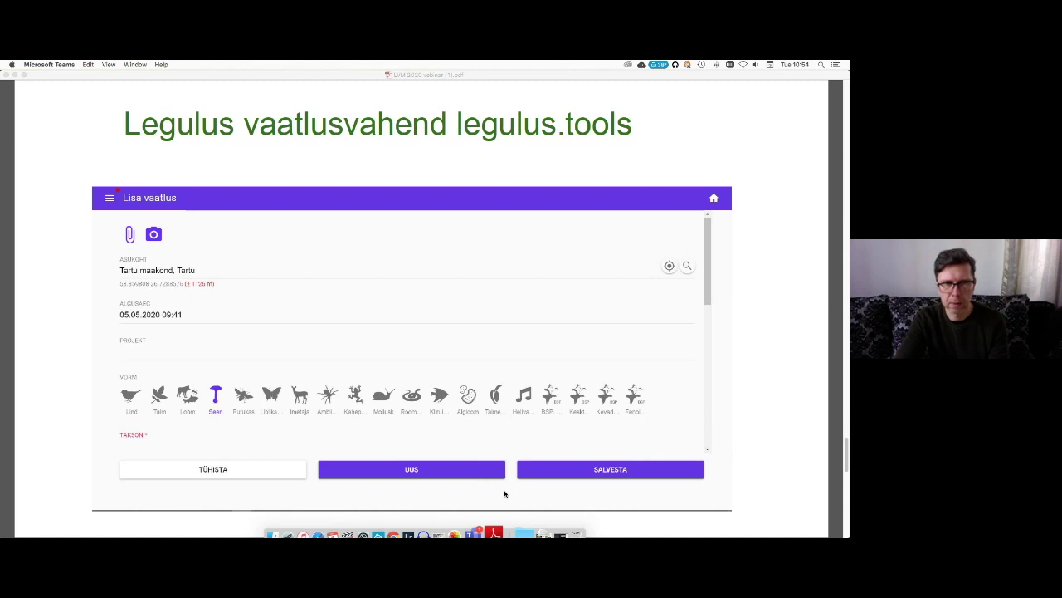
# Switch to the browser with the Legulus site, open its login form and log in with the prefilled account credentials
pyautogui.press('super+Tab')
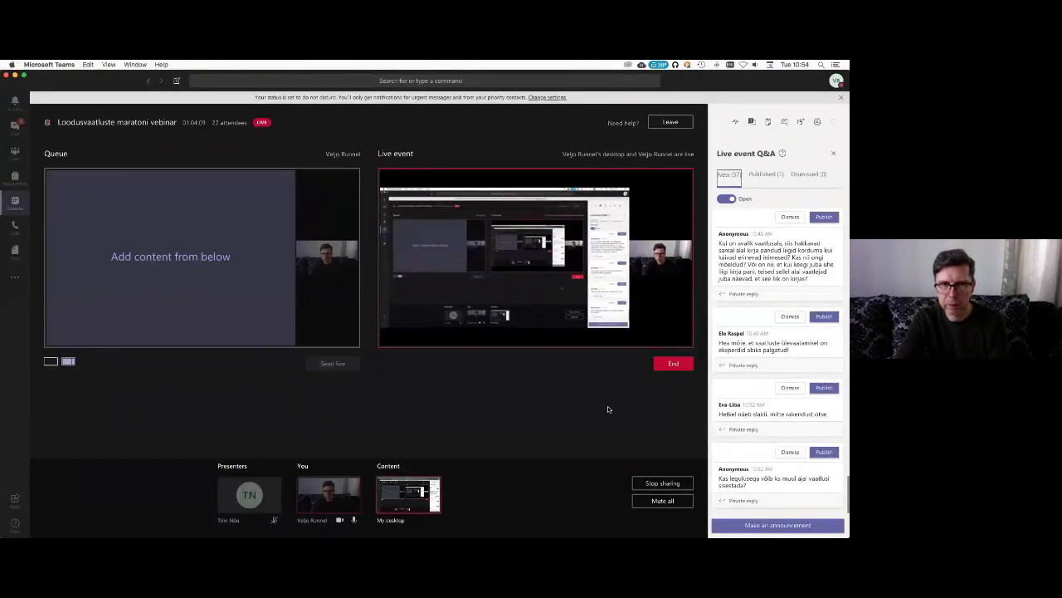
pyautogui.press('super+Tab')
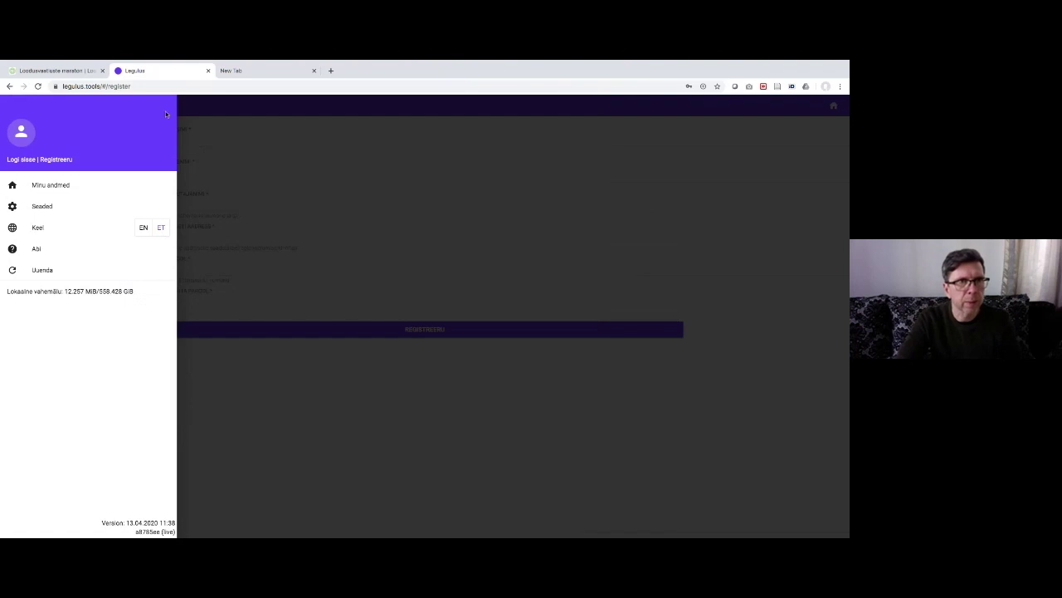
pyautogui.click(18, 161)
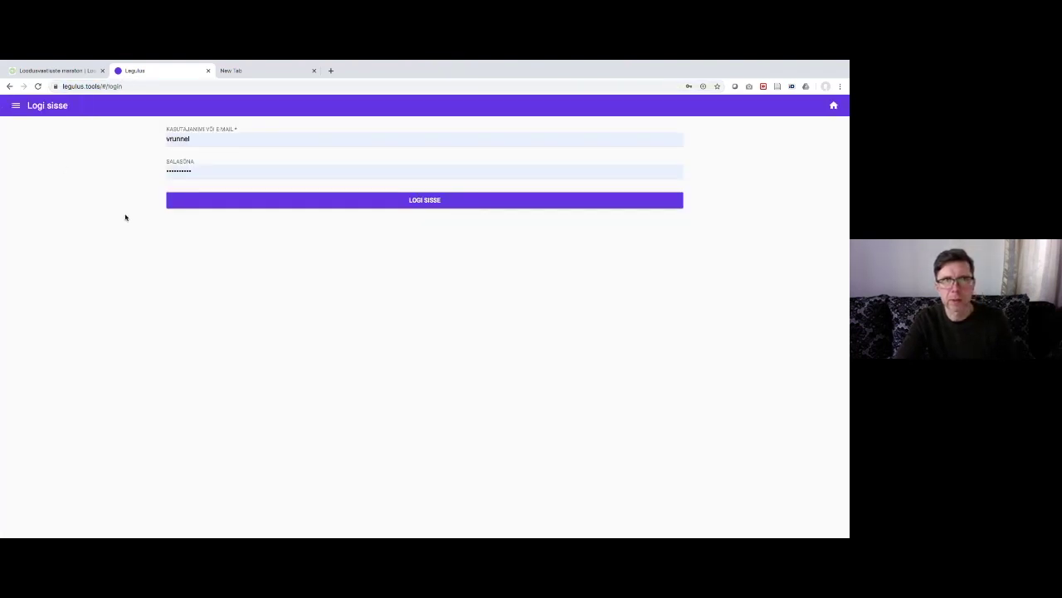
pyautogui.press('super+Tab')
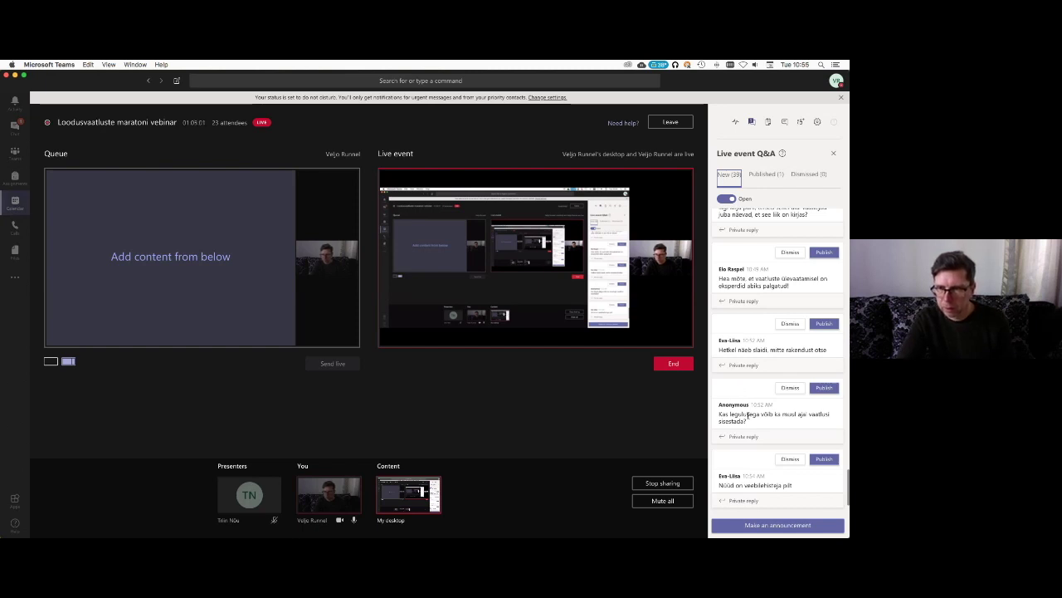
pyautogui.press('super+Tab')
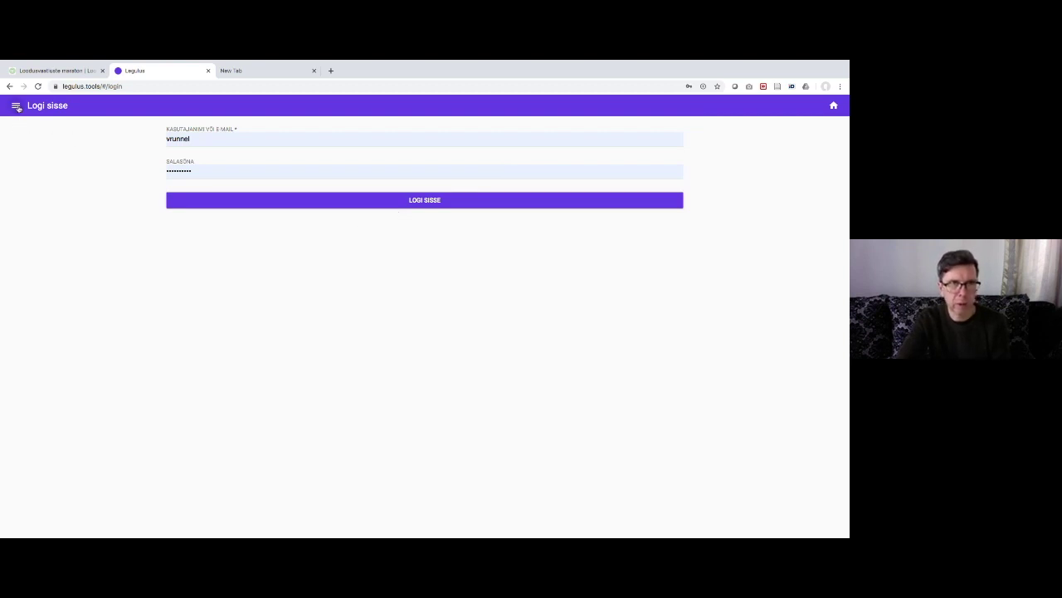
pyautogui.click(425, 205)
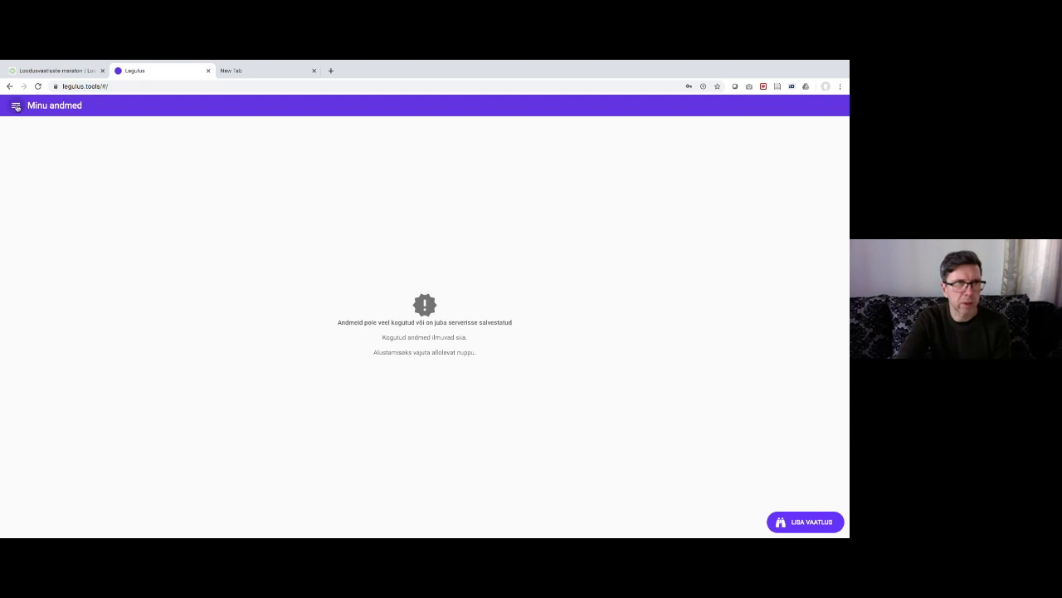
# Open the Seaded page and switch the "Luba projekti valimist" option off and on again
pyautogui.click(15, 106)
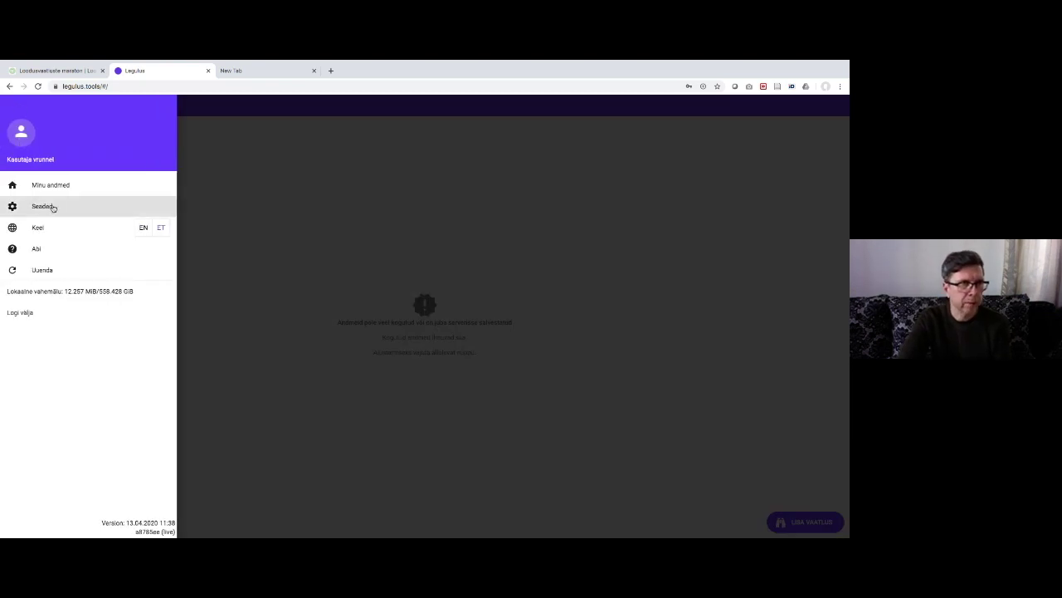
pyautogui.click(192, 143)
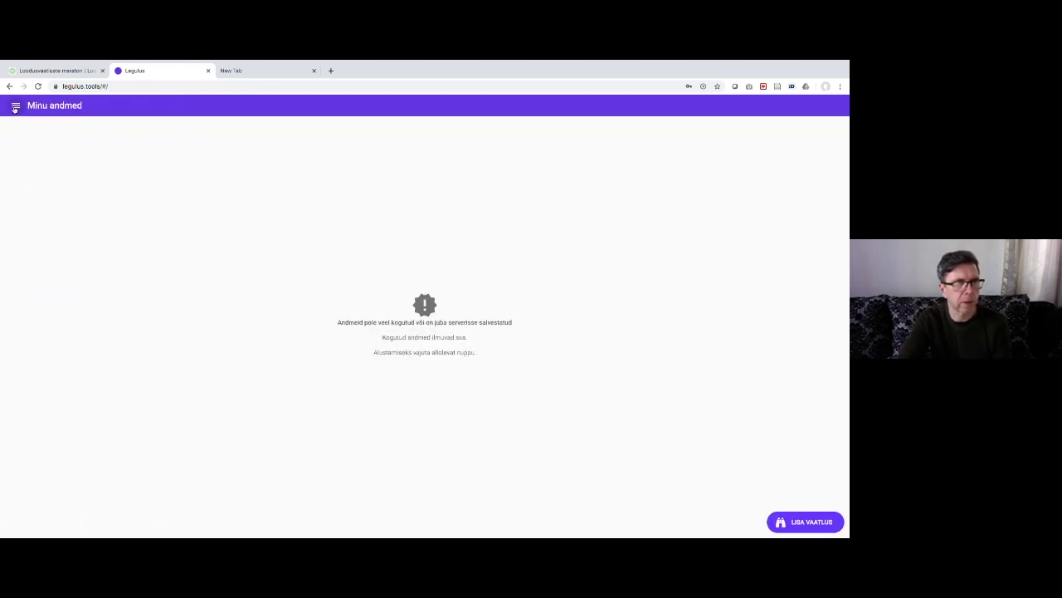
pyautogui.click(15, 105)
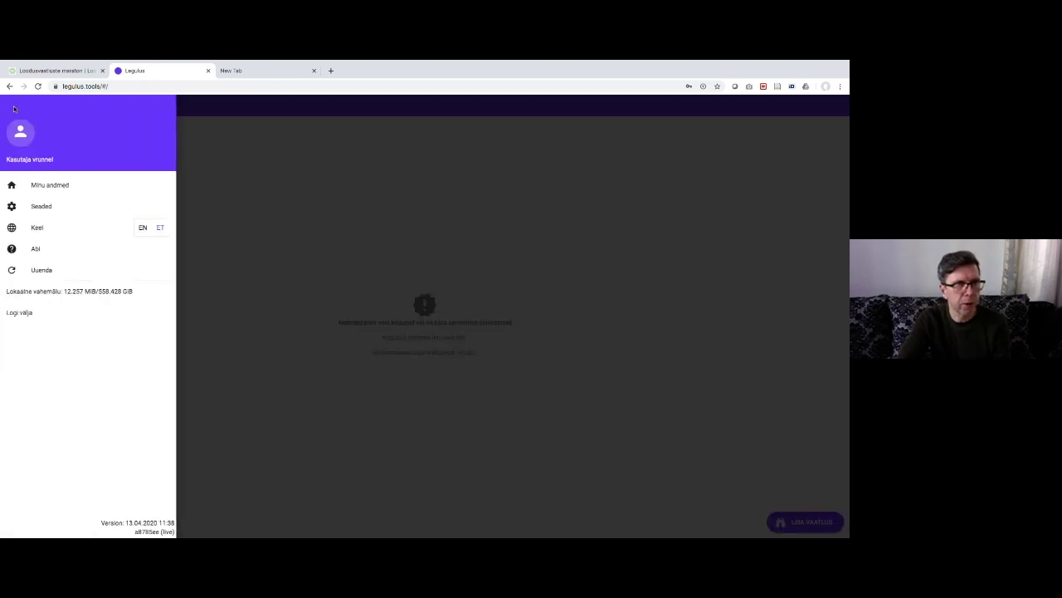
pyautogui.click(42, 207)
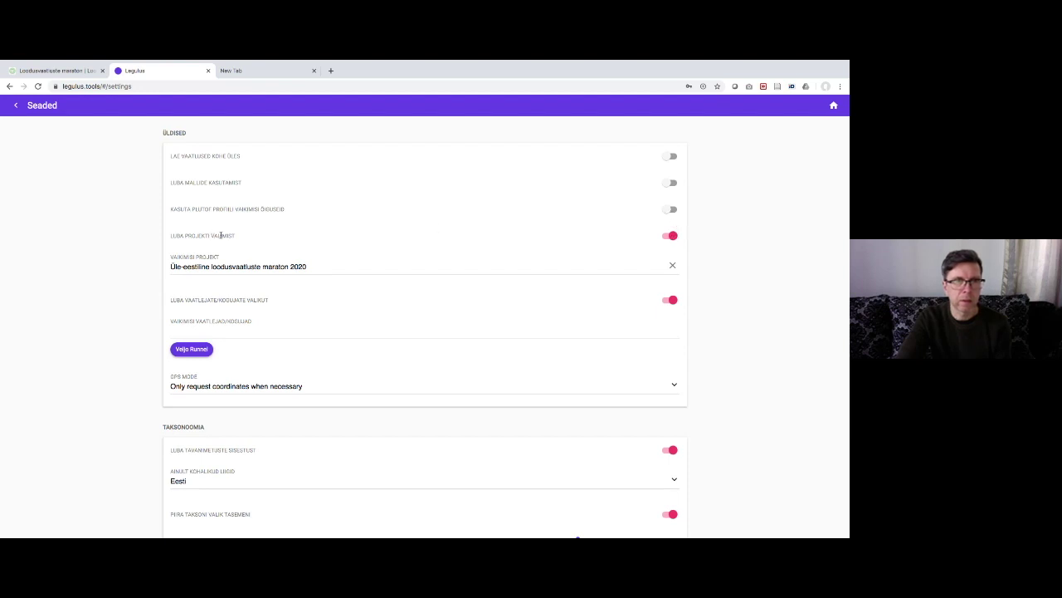
pyautogui.click(671, 238)
pyautogui.click(671, 237)
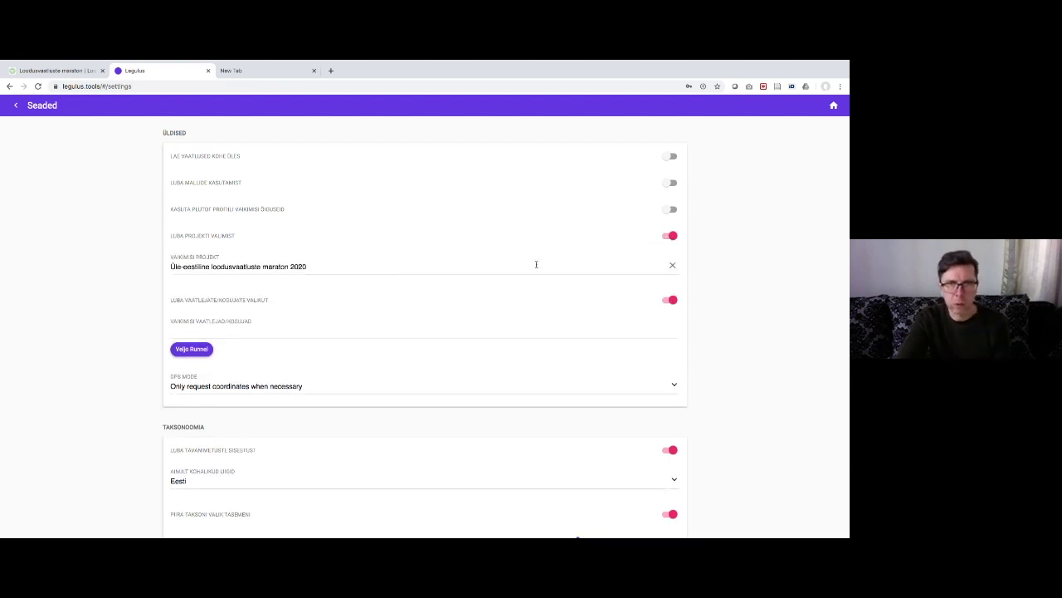
# Try to replace the default project by searching for "üle-e" and choosing "Üle-eestiline loodusvaatluste maraton 2020"
pyautogui.click(503, 266)
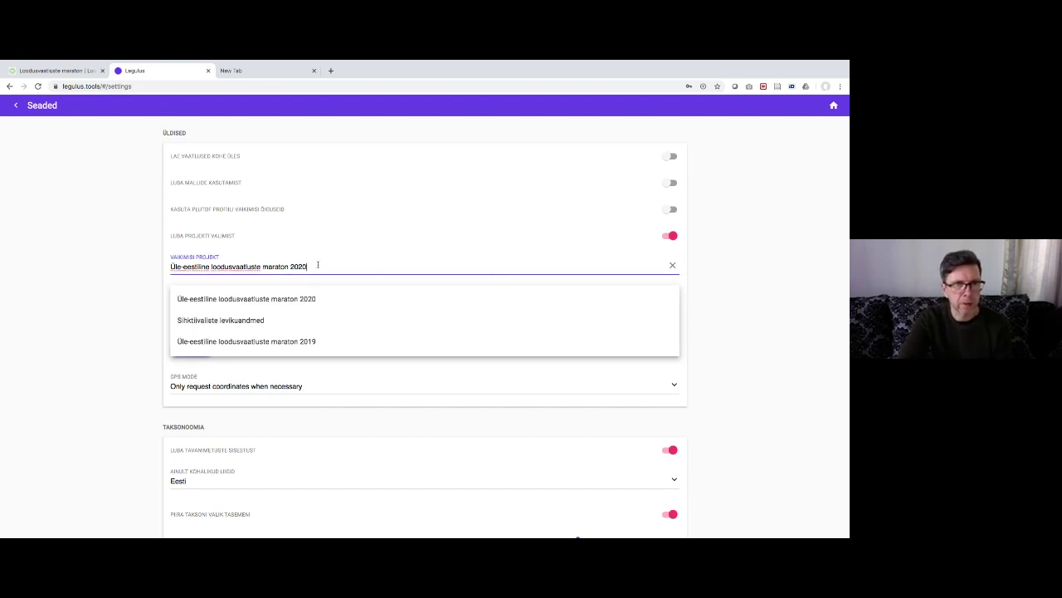
pyautogui.hotkey('ctrl', 'a')
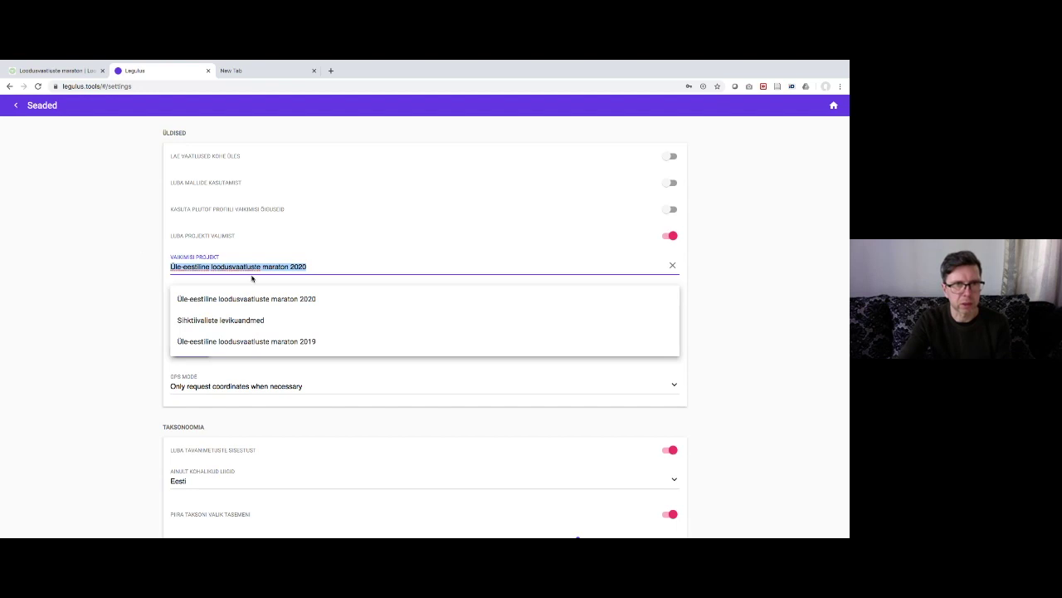
pyautogui.moveTo(335, 266); pyautogui.dragTo(163, 267)
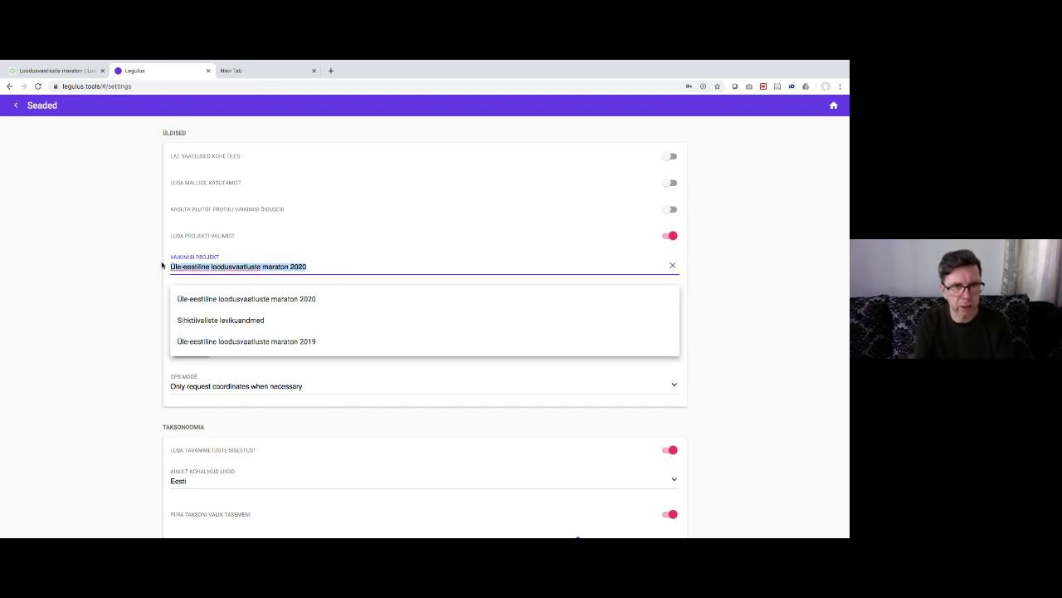
pyautogui.write('üle-e')
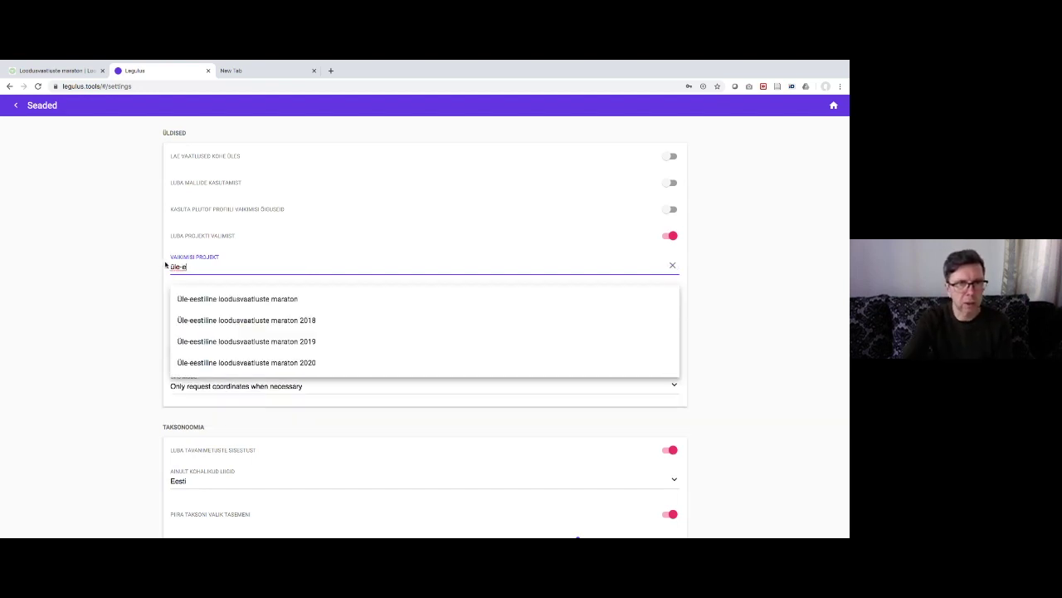
pyautogui.click(263, 367)
pyautogui.click(220, 273)
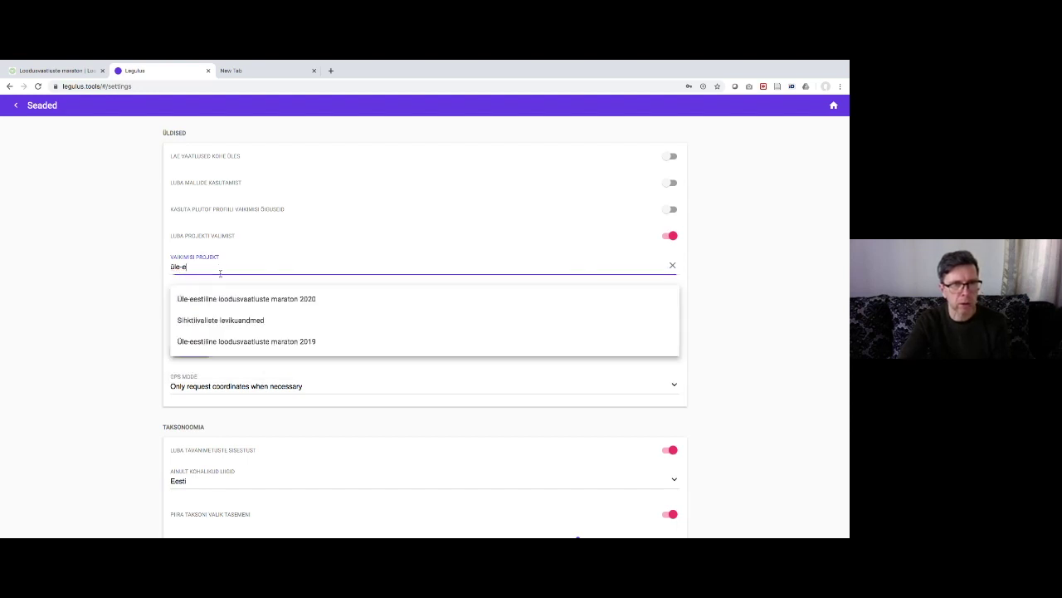
pyautogui.click(253, 304)
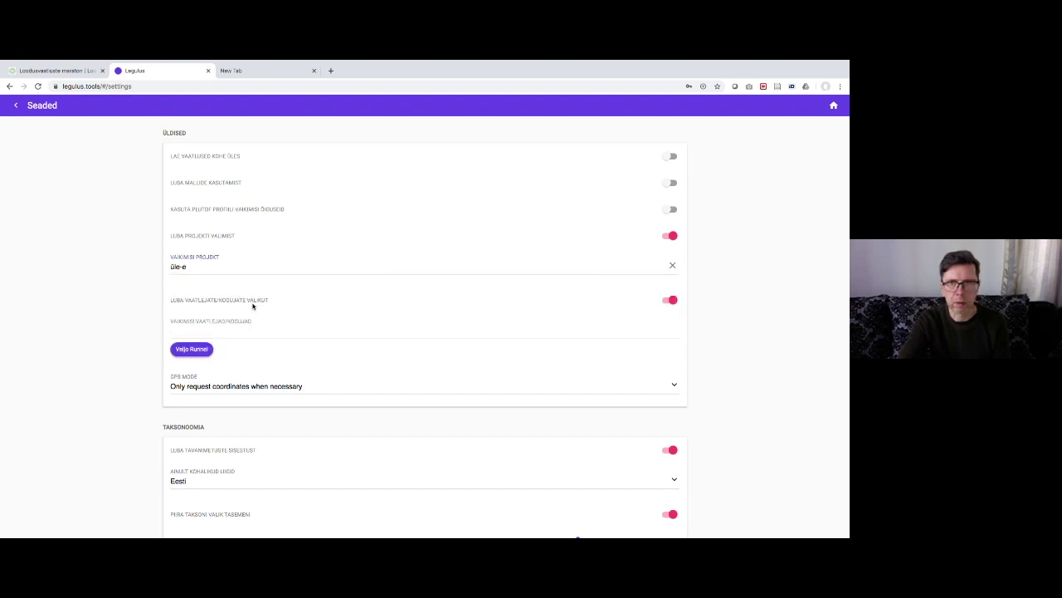
pyautogui.click(273, 268)
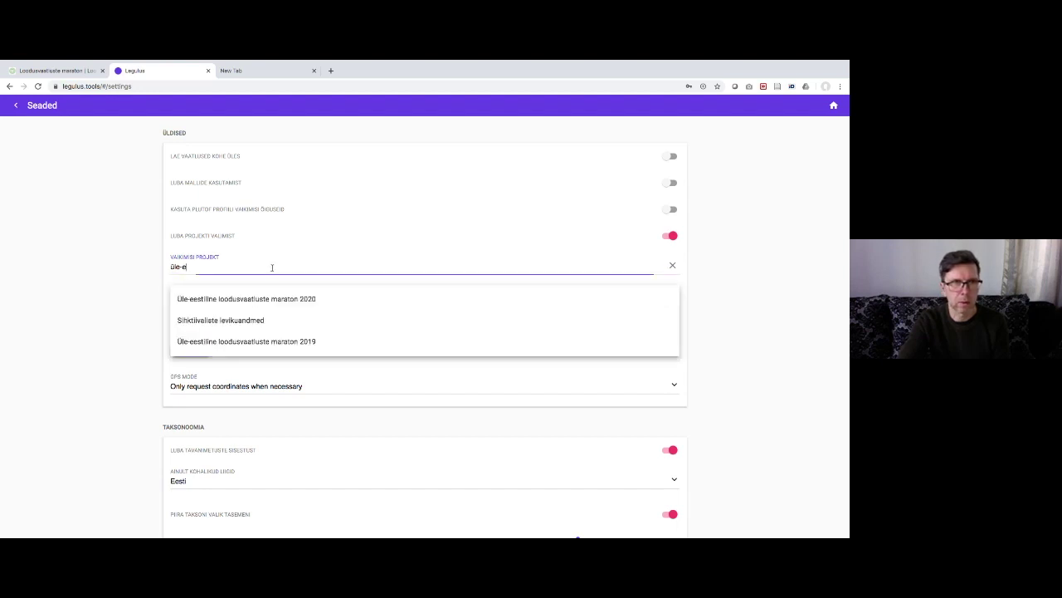
pyautogui.click(272, 296)
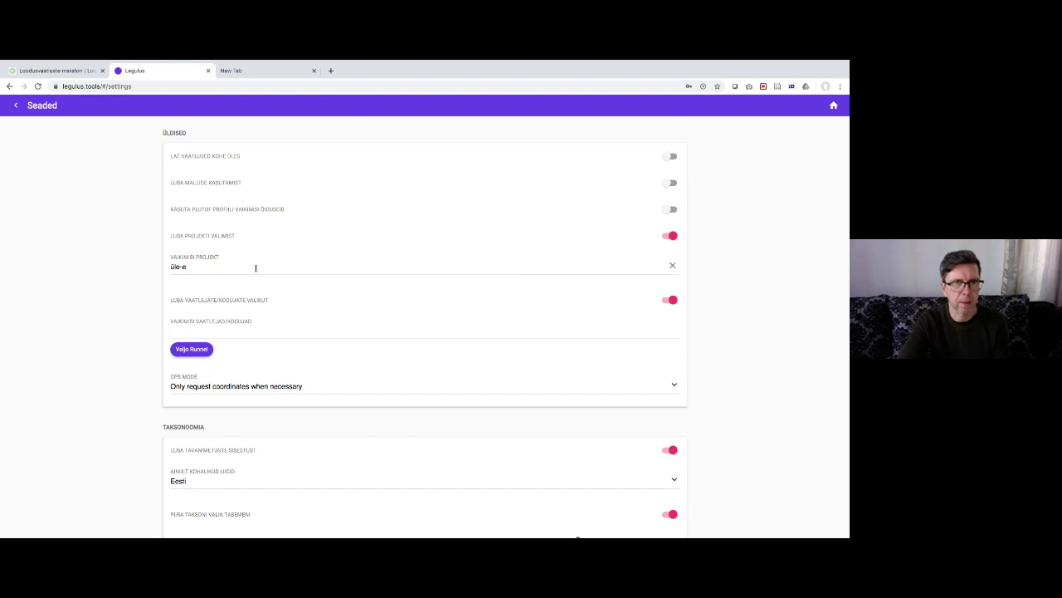
pyautogui.click(257, 268)
pyautogui.click(251, 294)
# Extend the default project search to "üle-eestiline" and try to choose the 2020 marathon from the suggestions
pyautogui.click(234, 270)
pyautogui.write('e')
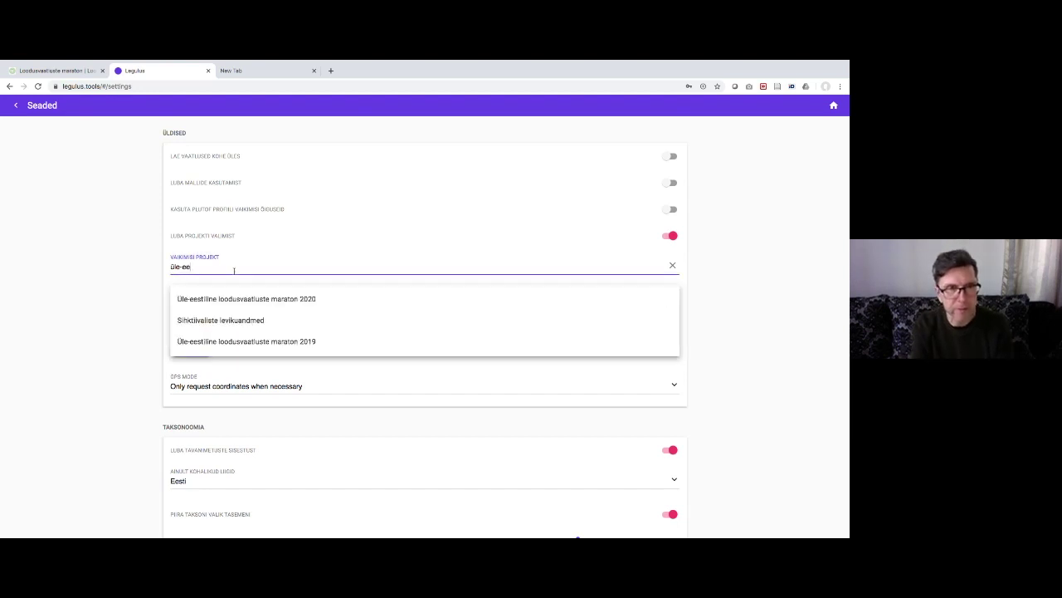
pyautogui.write('stiline')
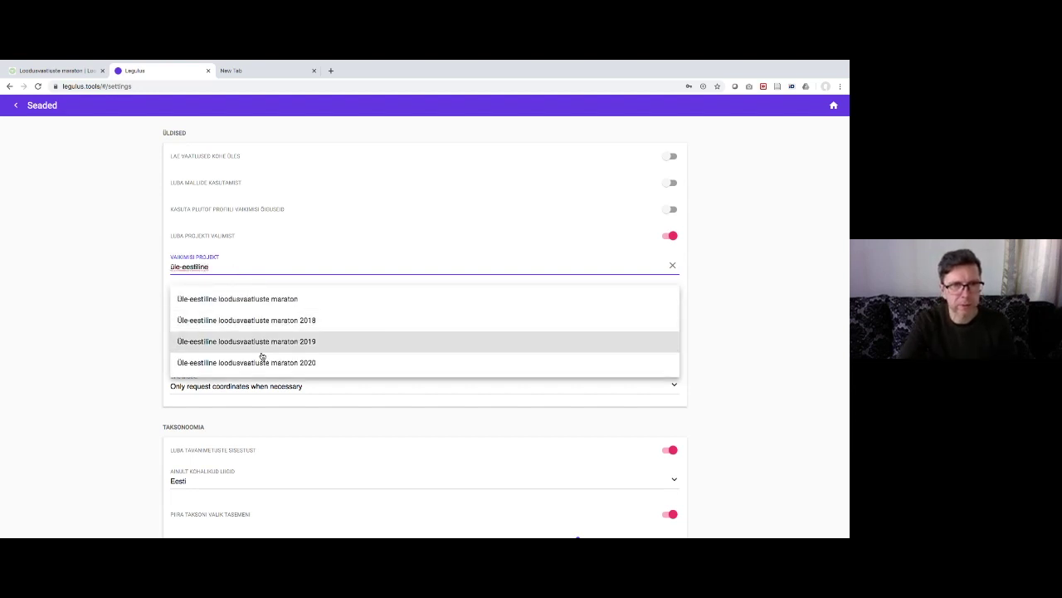
pyautogui.click(258, 362)
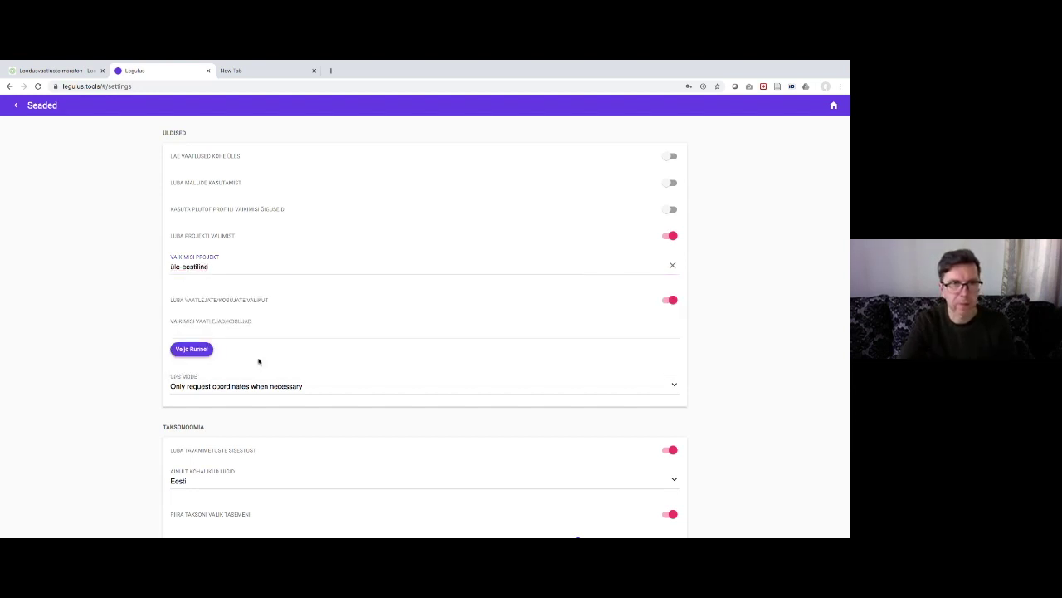
# Clear the default project field and choose "Üle-eestiline loodusvaatluste maraton 2020" from the suggested projects
pyautogui.click(287, 267)
pyautogui.click(672, 264)
pyautogui.click(294, 265)
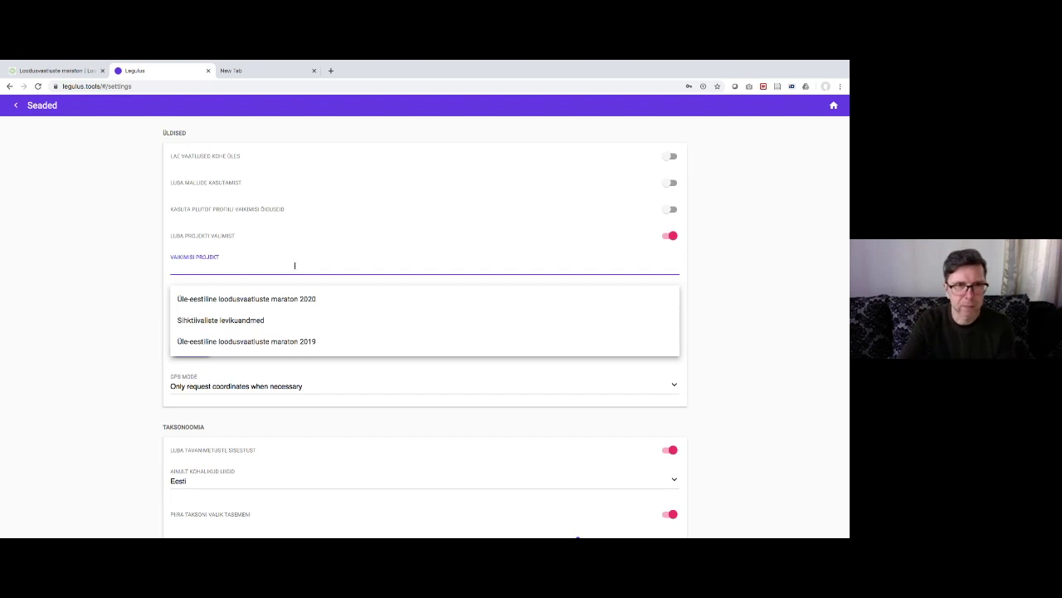
pyautogui.click(285, 298)
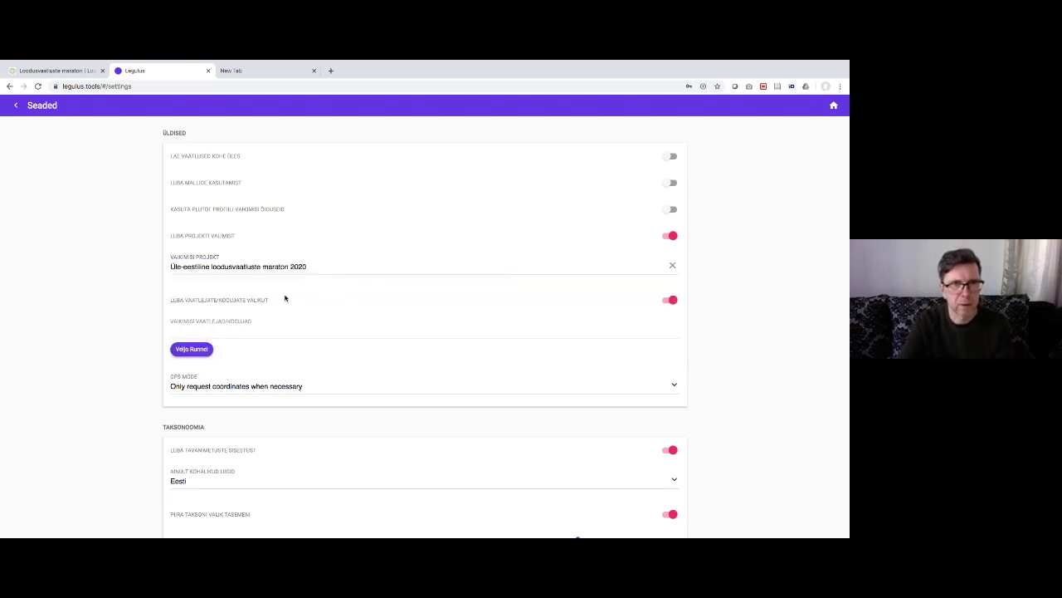
pyautogui.click(319, 267)
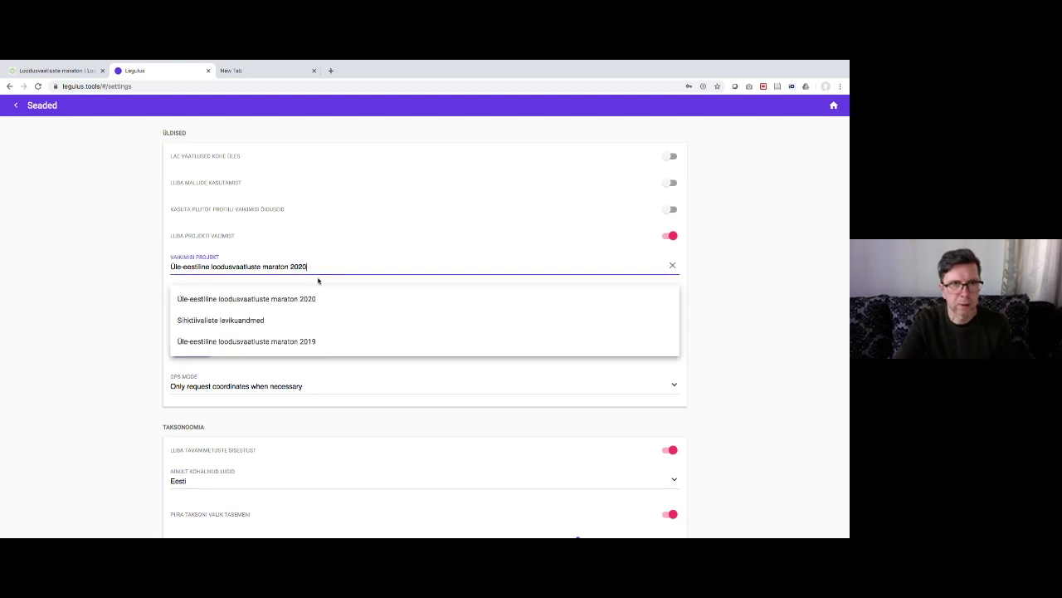
pyautogui.click(105, 264)
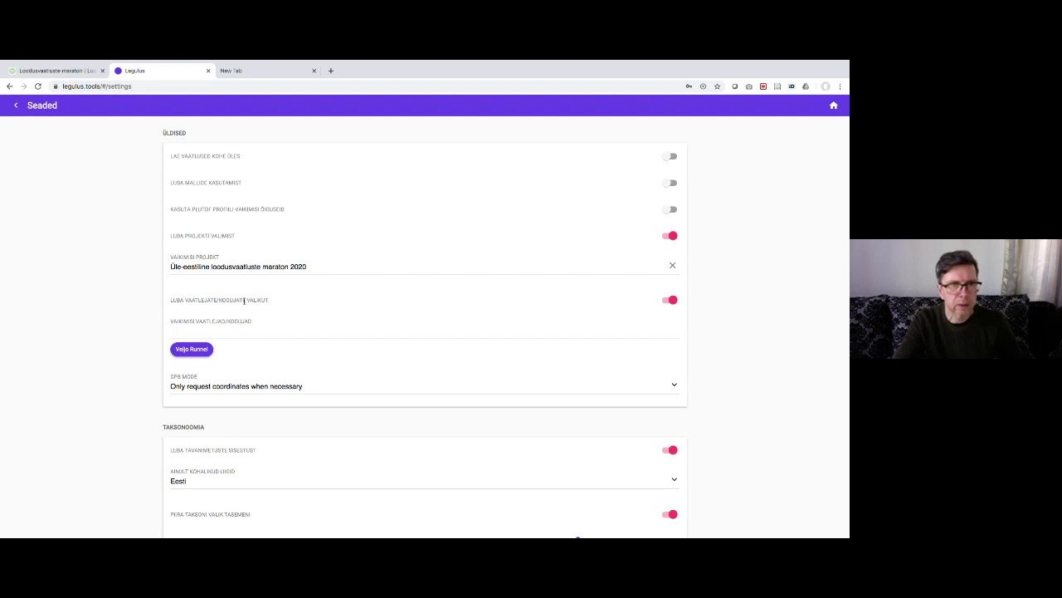
# Review the default observers field and the GPS mode setting in the general section
pyautogui.click(229, 332)
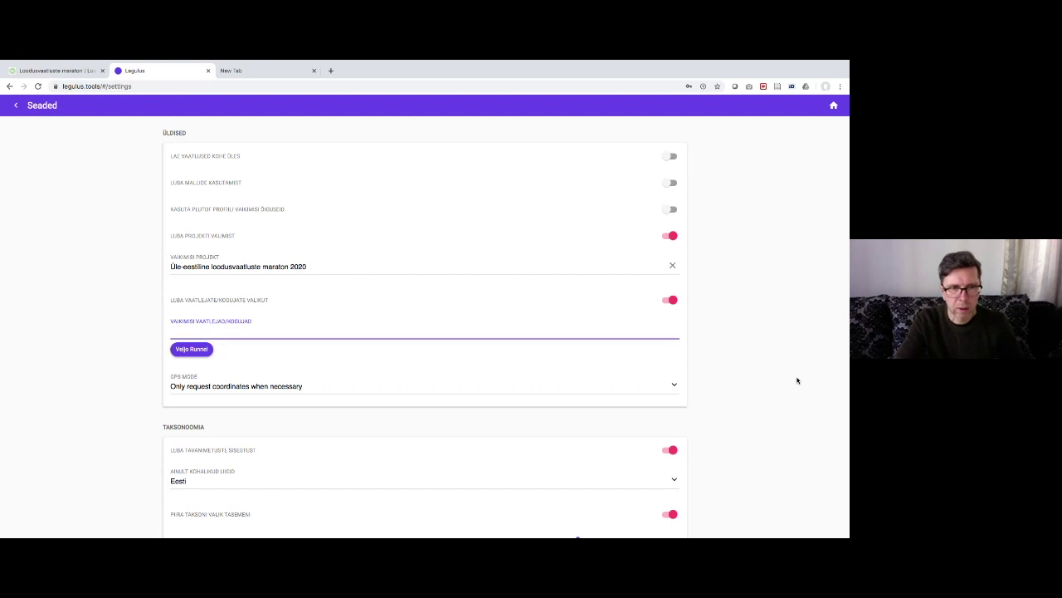
pyautogui.click(675, 387)
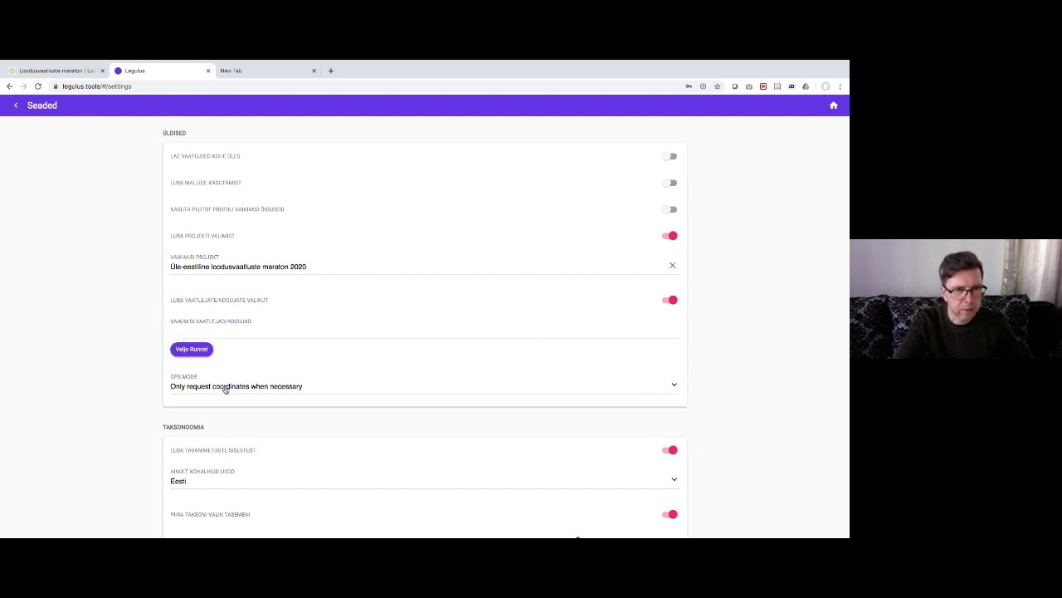
pyautogui.scroll(-1, 738, 360)
pyautogui.scroll(1, 738, 361)
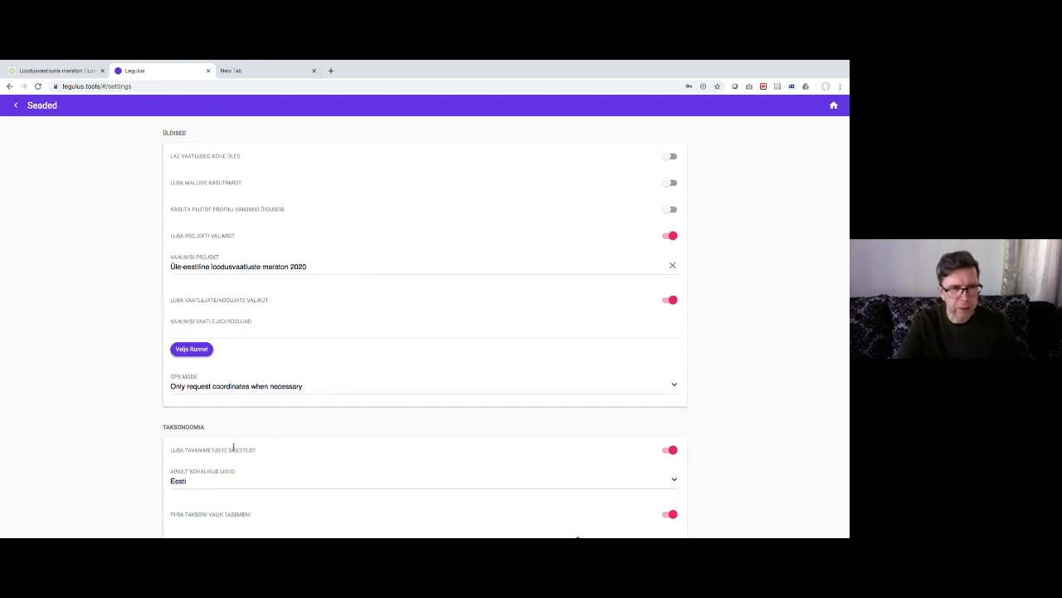
# Switch common-name entry ("Luba tavanimetuste sisestust") off and on again in the Taksonoomia section
pyautogui.scroll(-3, 181, 425)
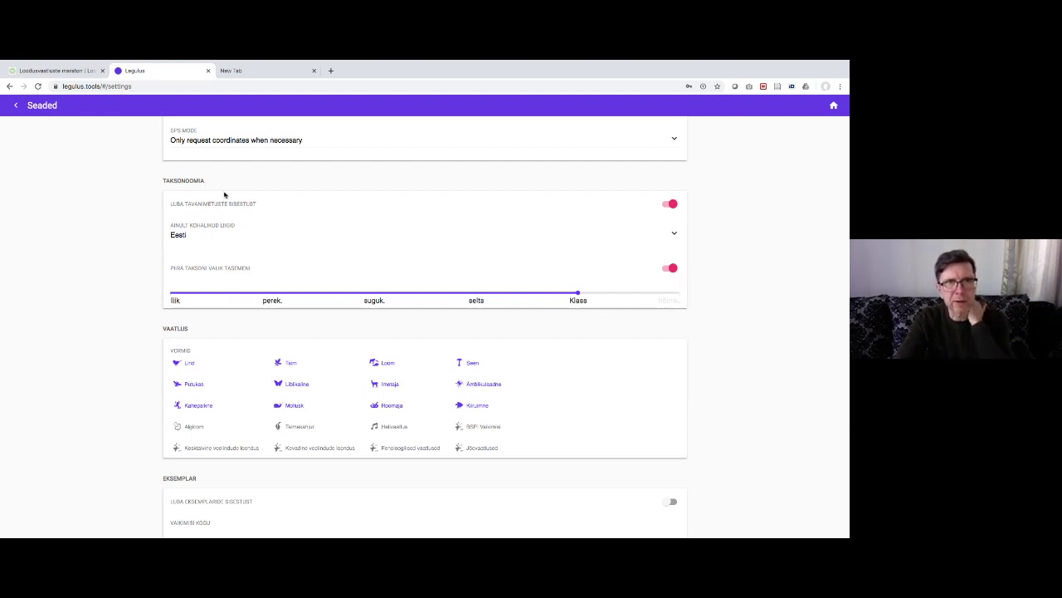
pyautogui.click(670, 204)
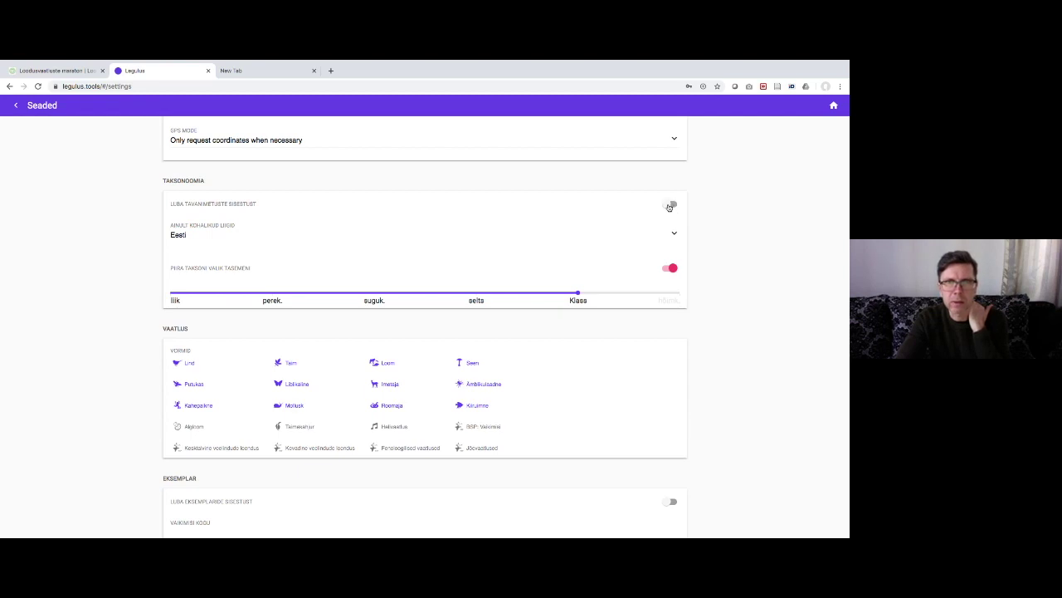
pyautogui.click(670, 205)
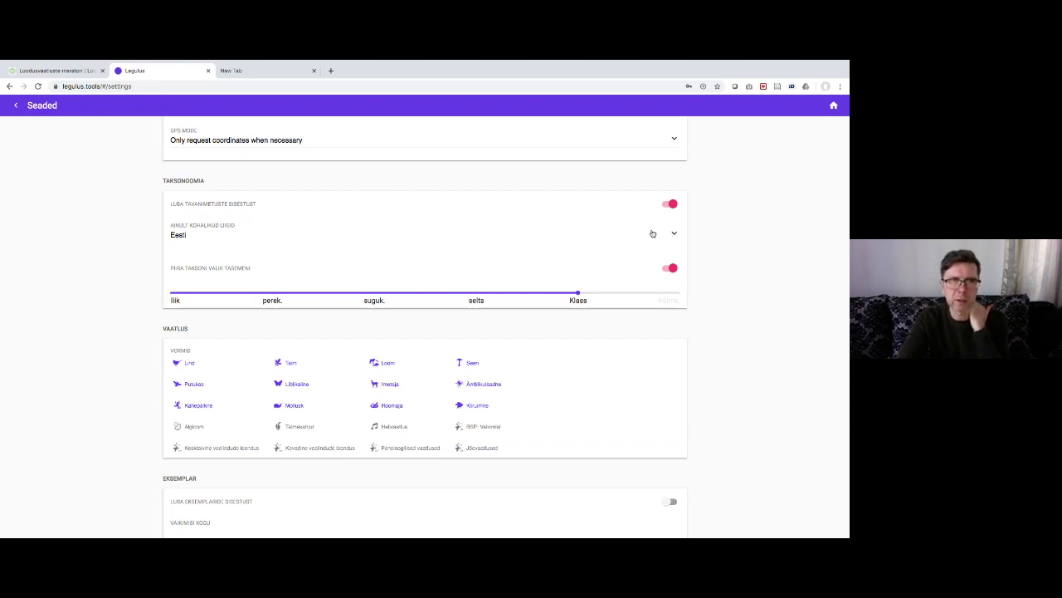
# Choose Eesti for the local species filter and turn off the "Piira taksoni valik tasemeni" limit
pyautogui.click(667, 234)
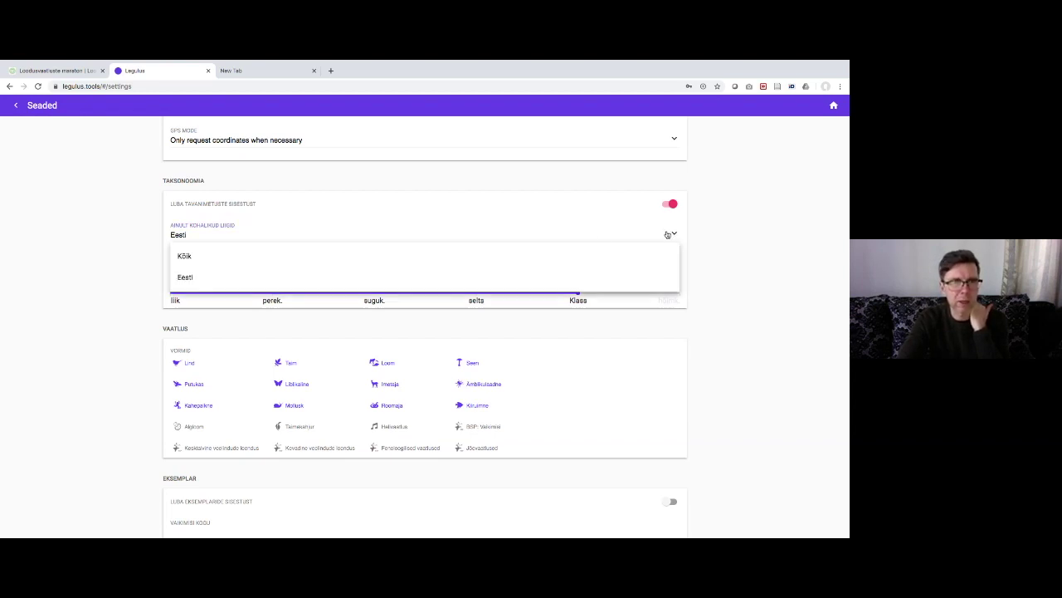
pyautogui.click(199, 278)
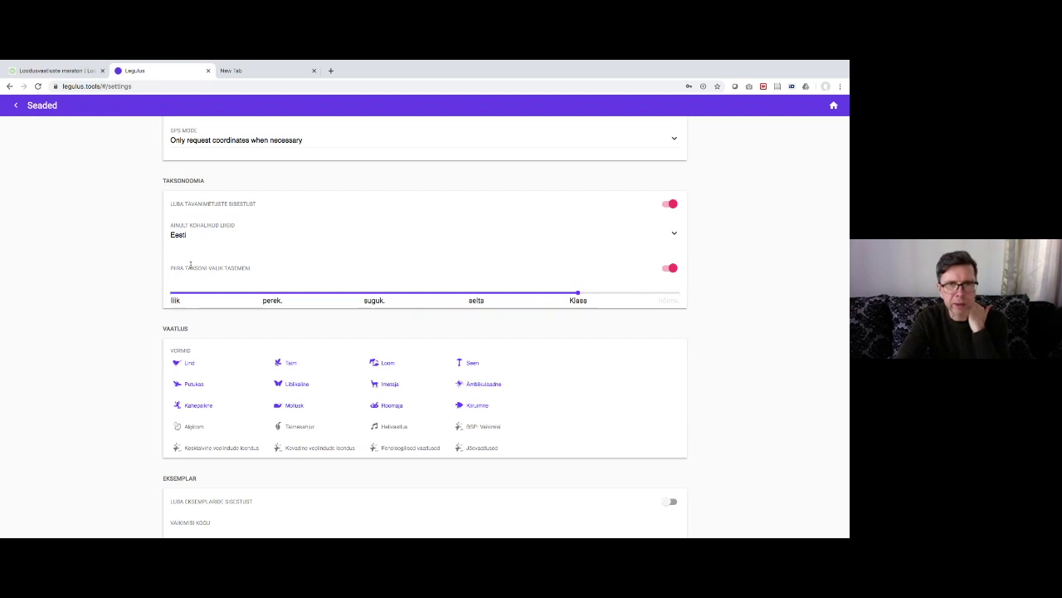
pyautogui.click(669, 271)
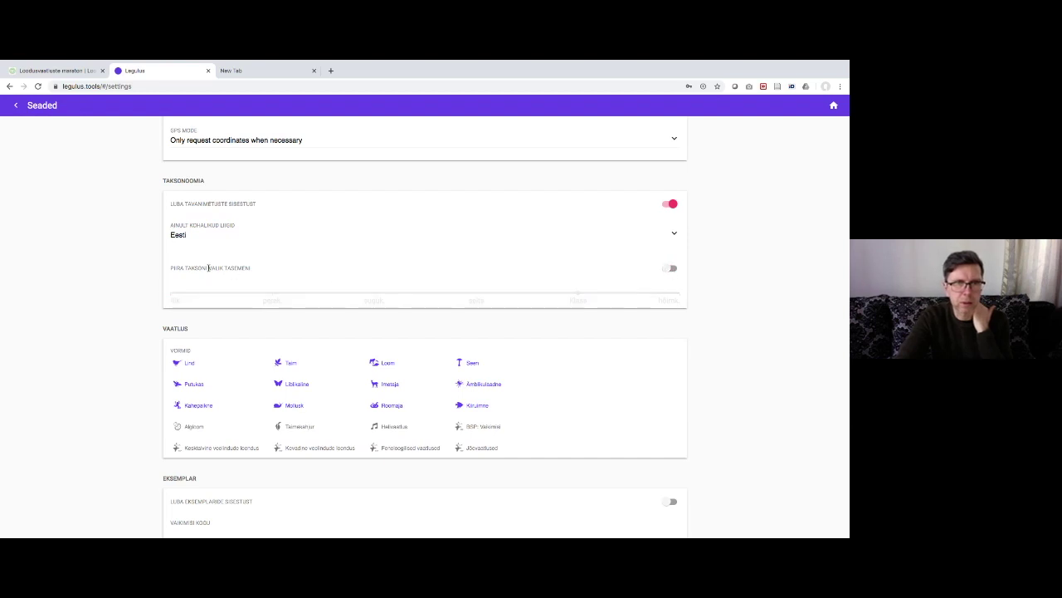
# Turn on the "Piira taksoni valik tasemeni" limit and set its level to Hõimkond
pyautogui.click(669, 270)
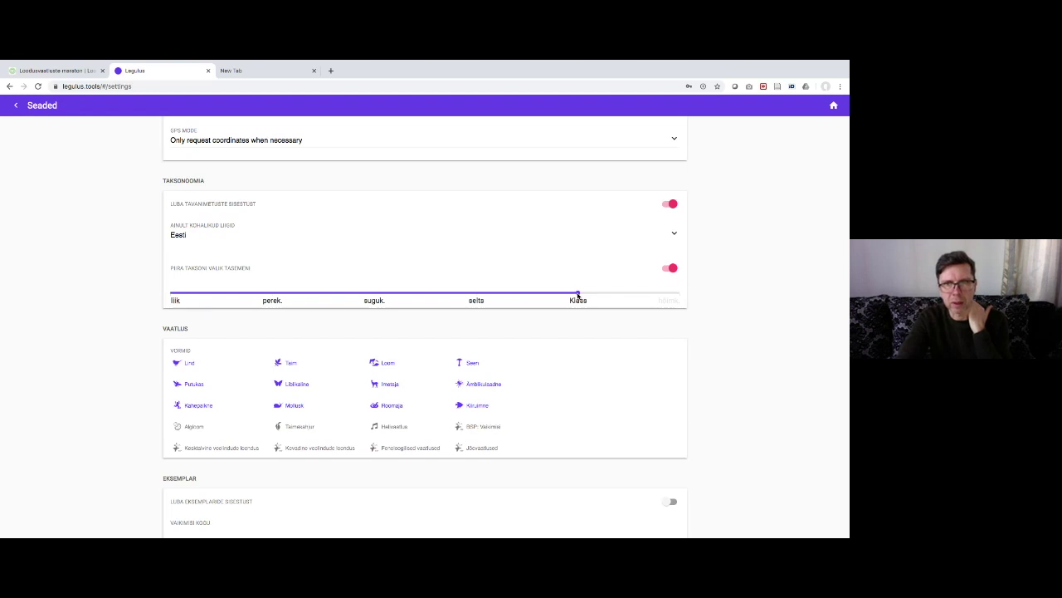
pyautogui.moveTo(578, 295); pyautogui.dragTo(170, 294)
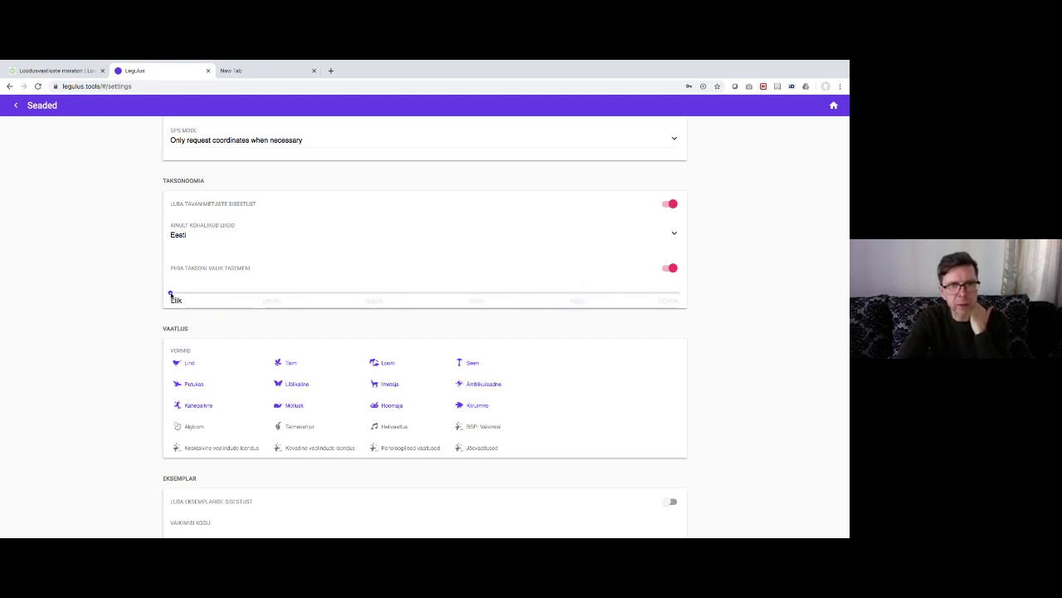
pyautogui.moveTo(170, 295); pyautogui.dragTo(700, 294)
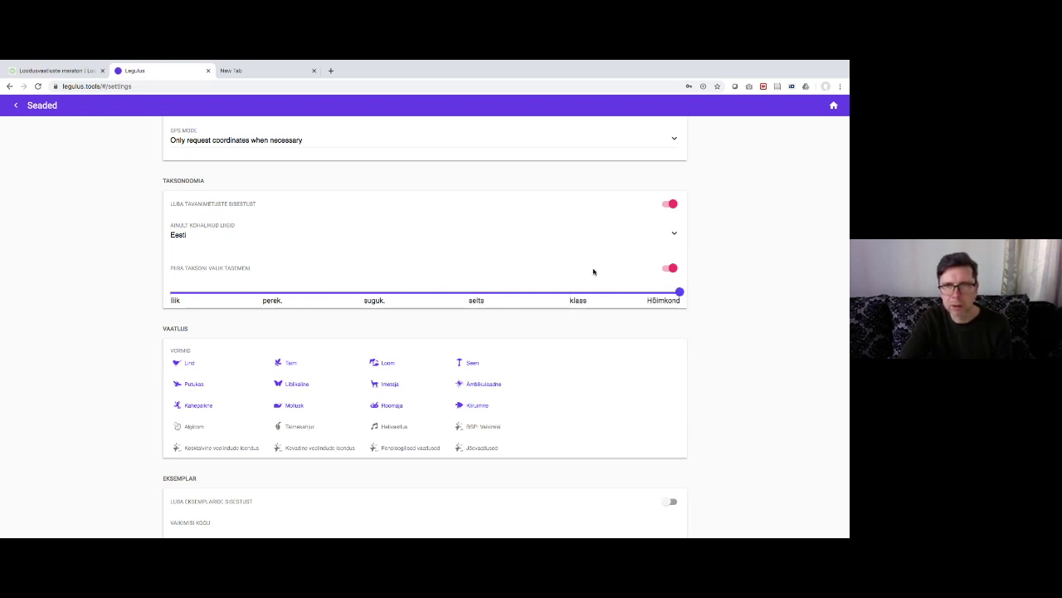
# Switch the Lind form off and on again among the observation forms in the Vaatlus section
pyautogui.scroll(-2, 594, 271)
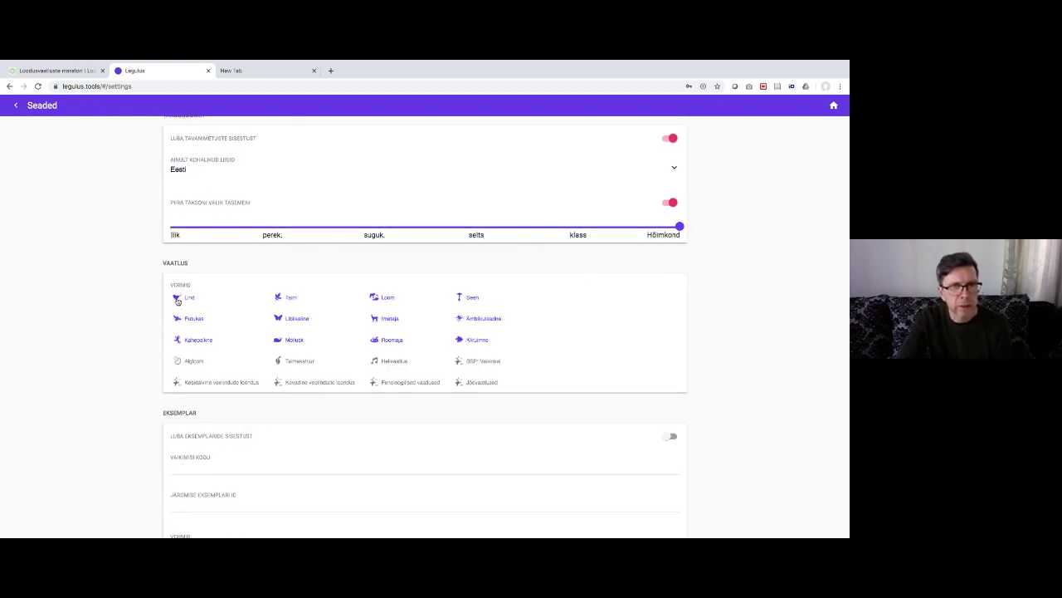
pyautogui.scroll(-1, 177, 302)
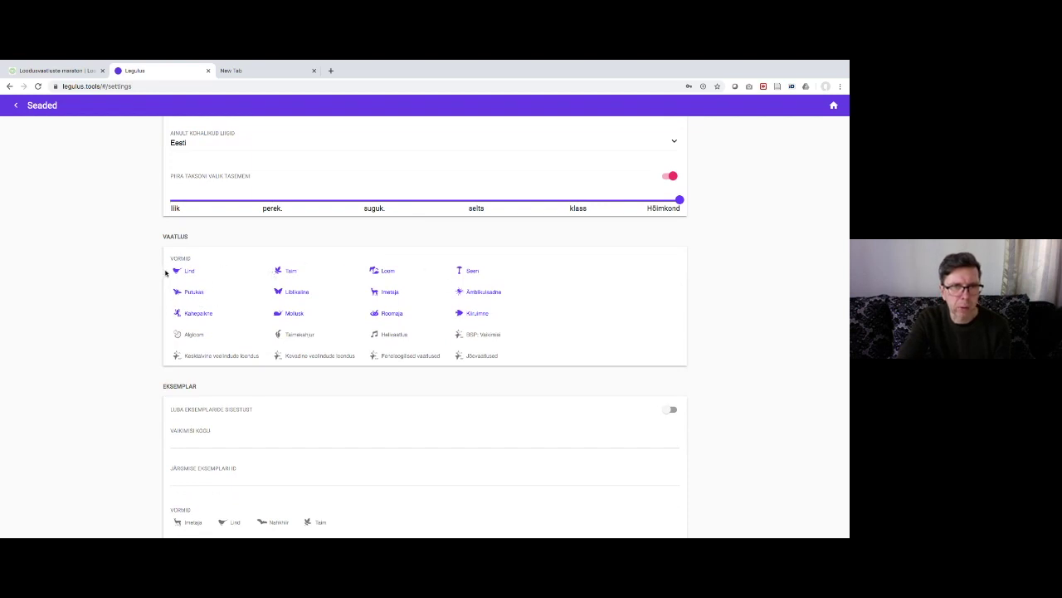
pyautogui.click(189, 274)
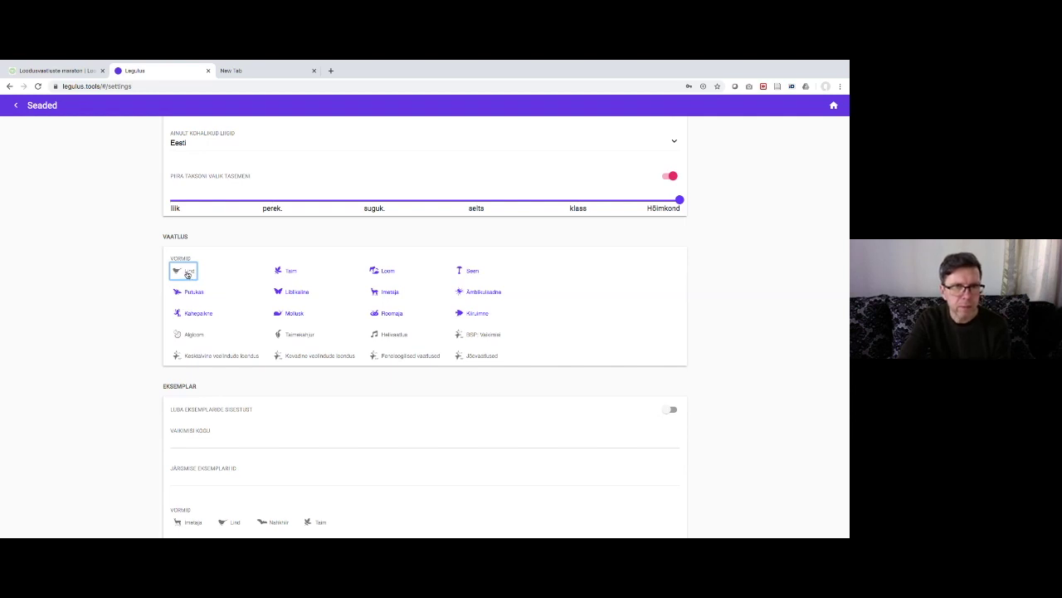
pyautogui.click(188, 274)
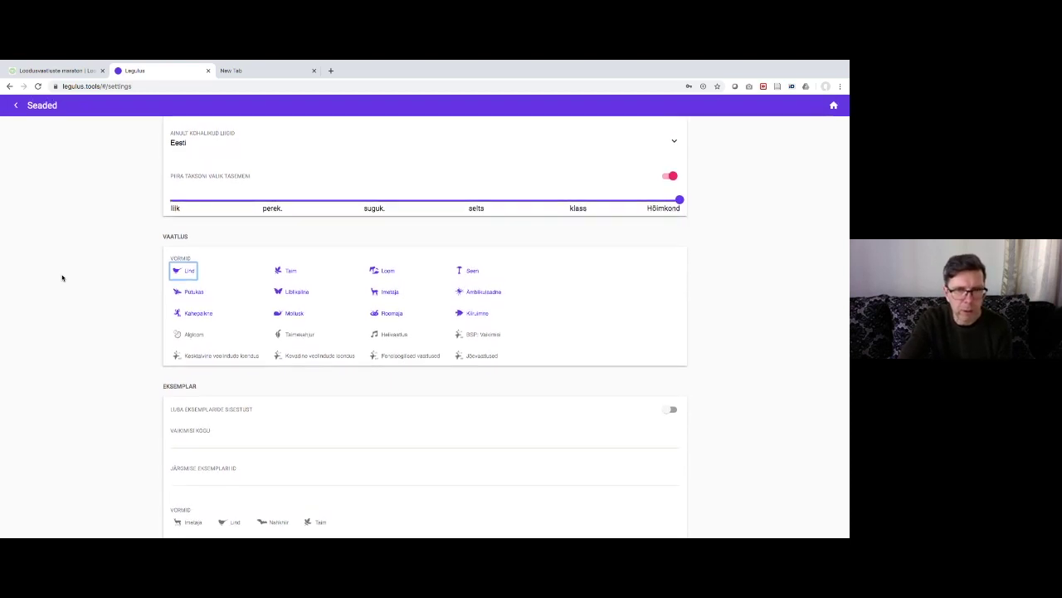
pyautogui.click(760, 304)
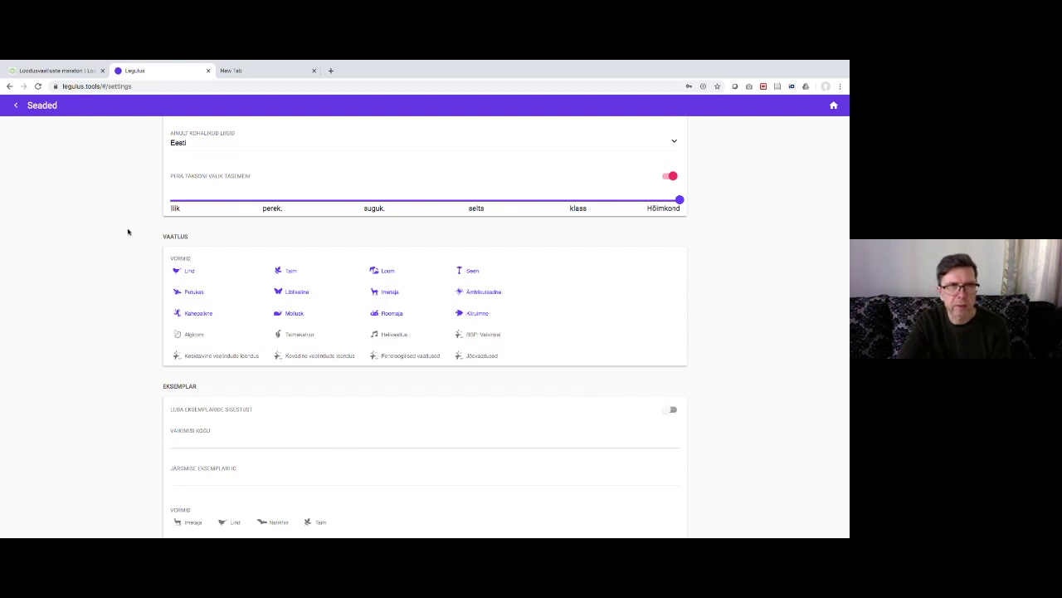
# Leave the settings and start adding a new observation
pyautogui.click(17, 105)
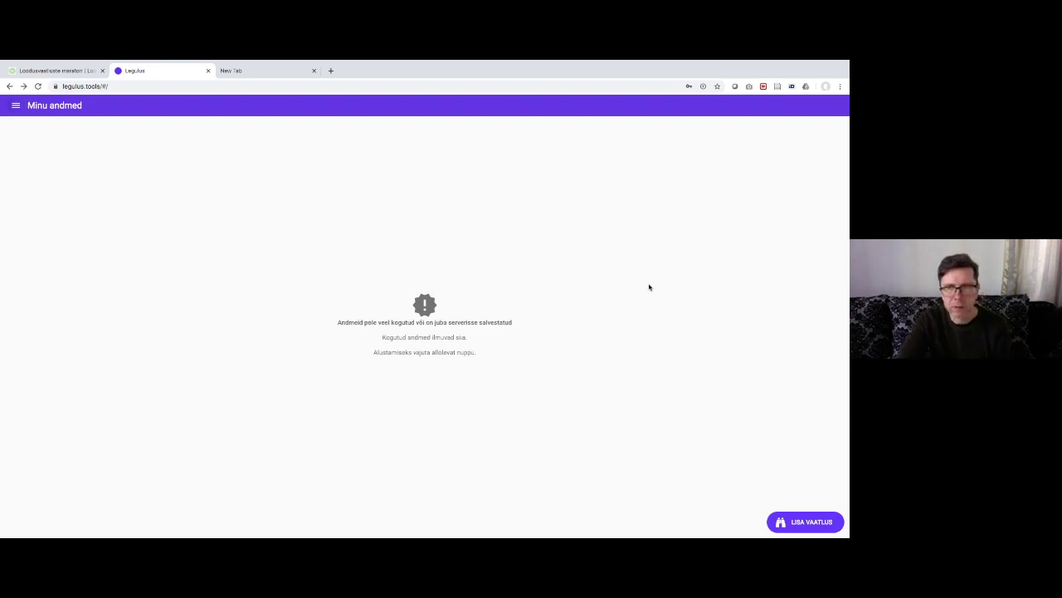
pyautogui.click(796, 524)
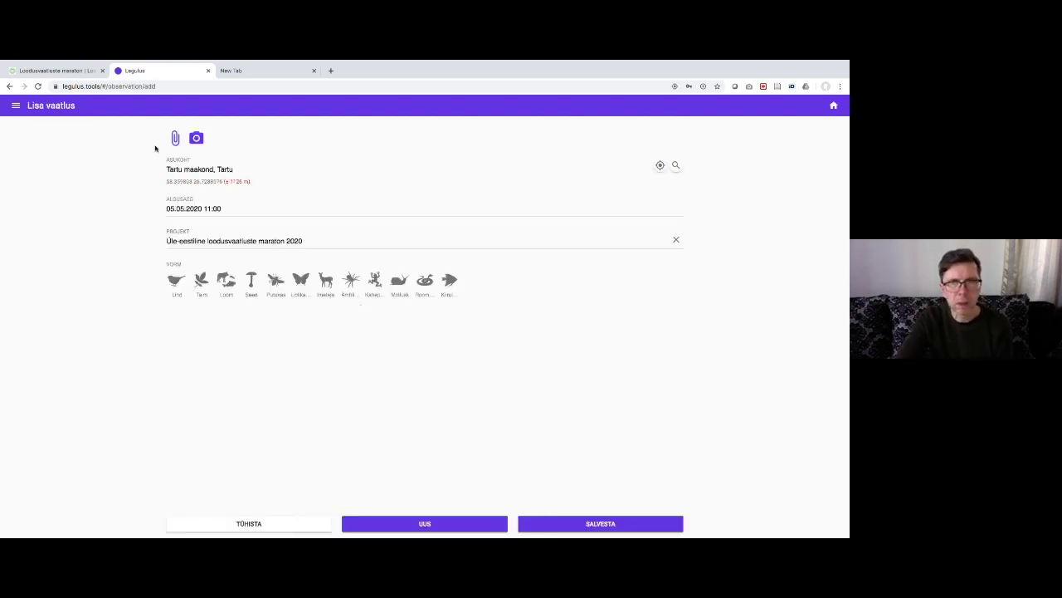
pyautogui.scroll(-1, 369, 230)
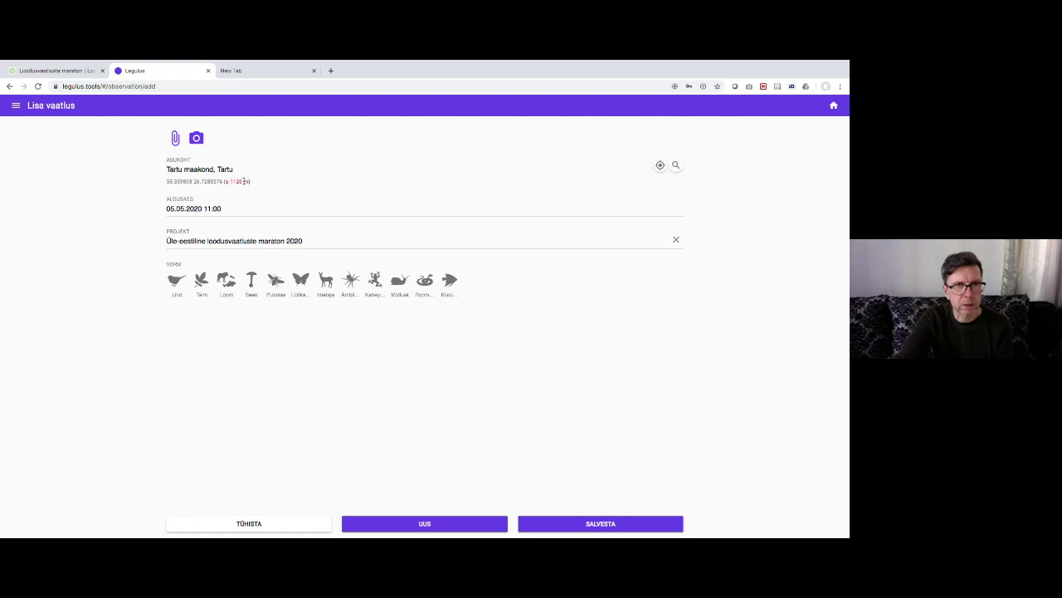
# Relocate the observation on the map to a spot in Tartu just west of the Emajõgi river and confirm the location
pyautogui.click(677, 168)
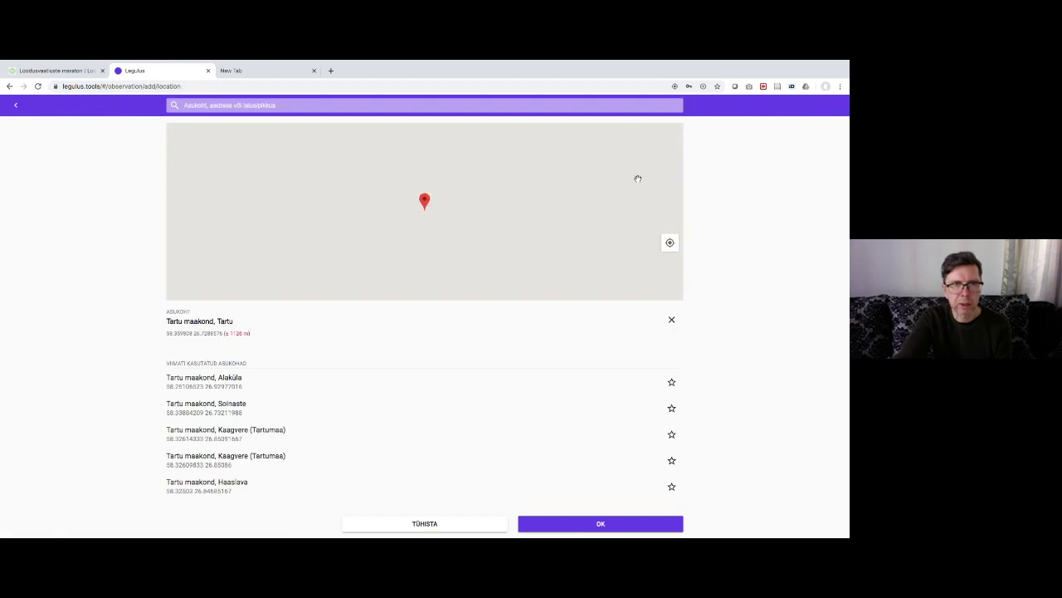
pyautogui.click(670, 264)
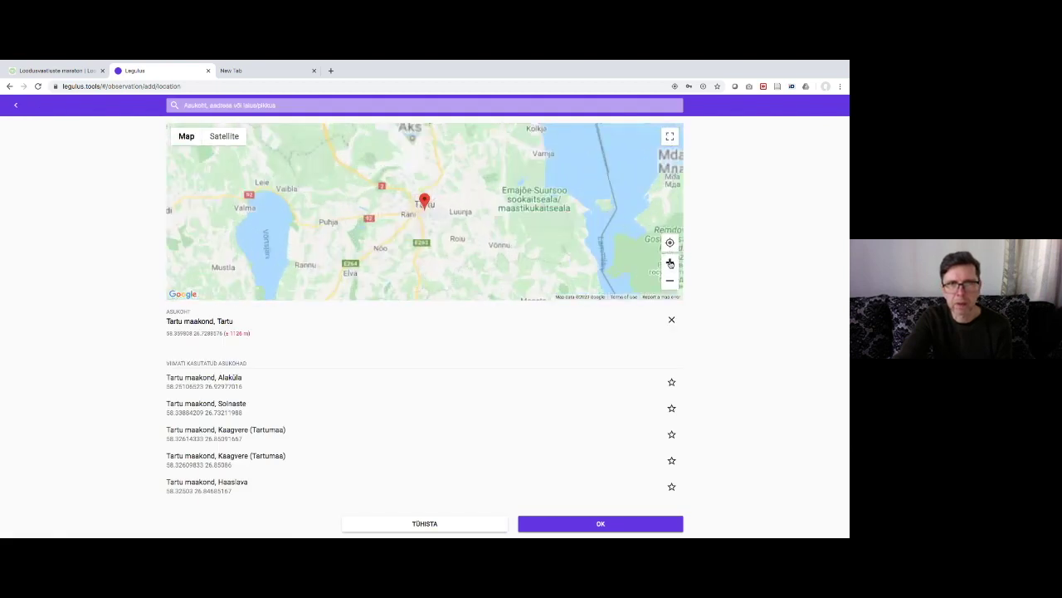
pyautogui.click(670, 263)
pyautogui.click(670, 263)
pyautogui.click(670, 263)
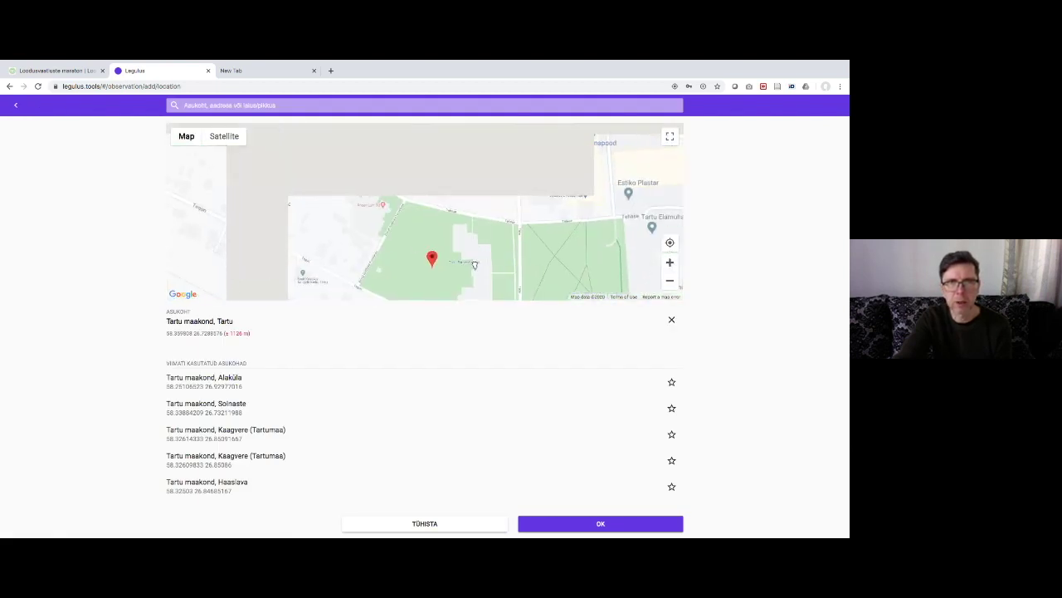
pyautogui.click(670, 263)
pyautogui.click(671, 284)
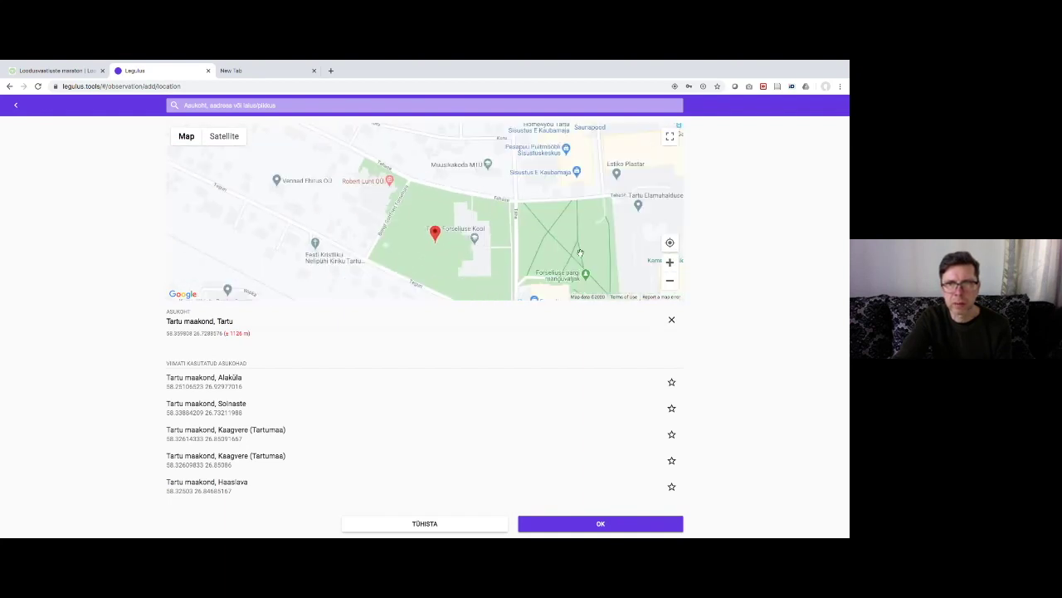
pyautogui.moveTo(656, 249); pyautogui.dragTo(489, 213)
pyautogui.press('Right')
pyautogui.press('Right')
pyautogui.press('Right')
pyautogui.press('Right')
pyautogui.press('Right')
pyautogui.press('Right')
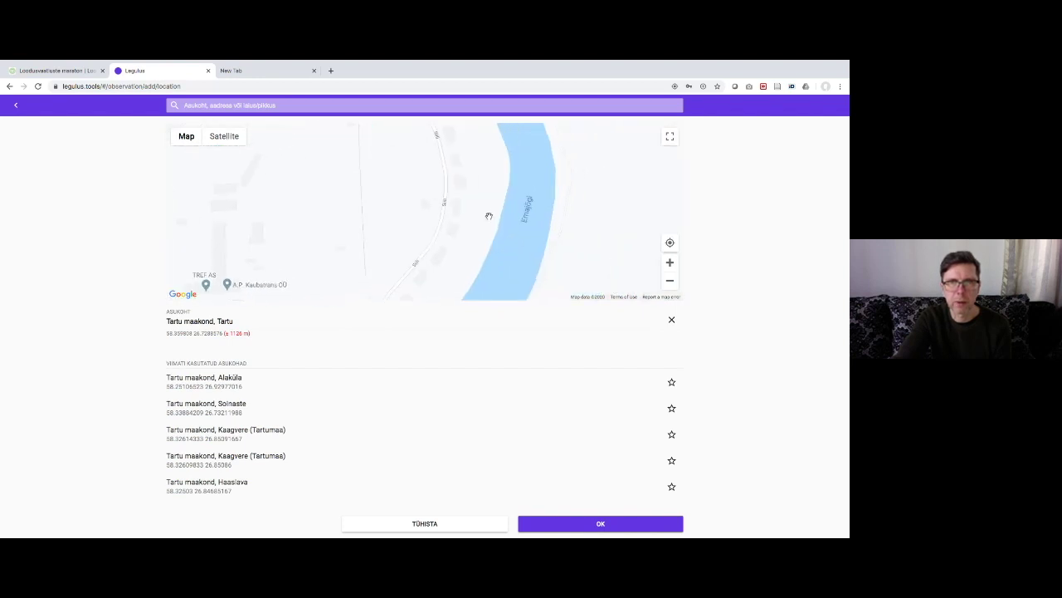
pyautogui.press('Right')
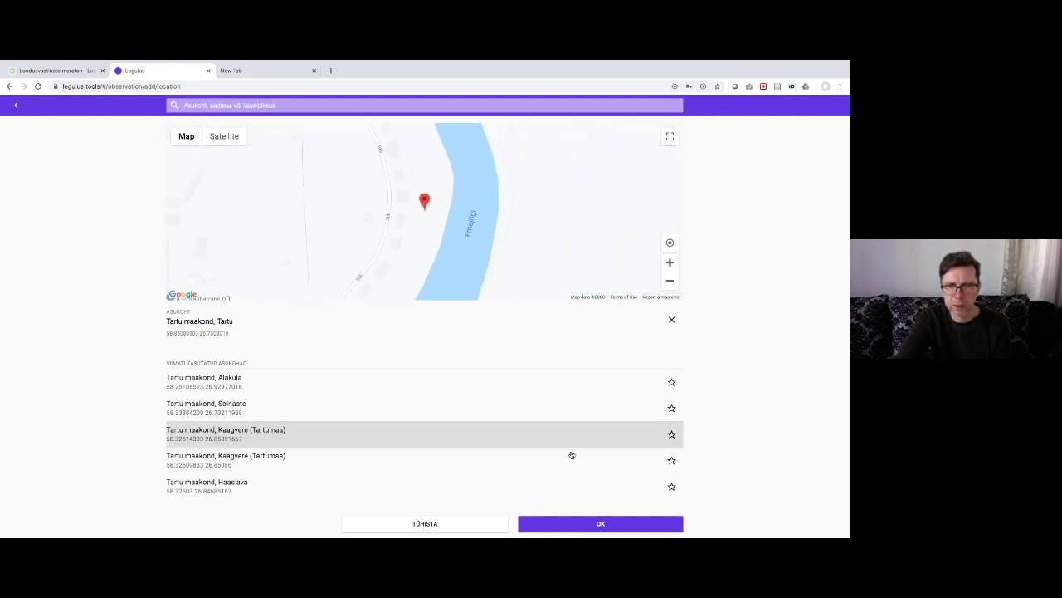
pyautogui.click(578, 523)
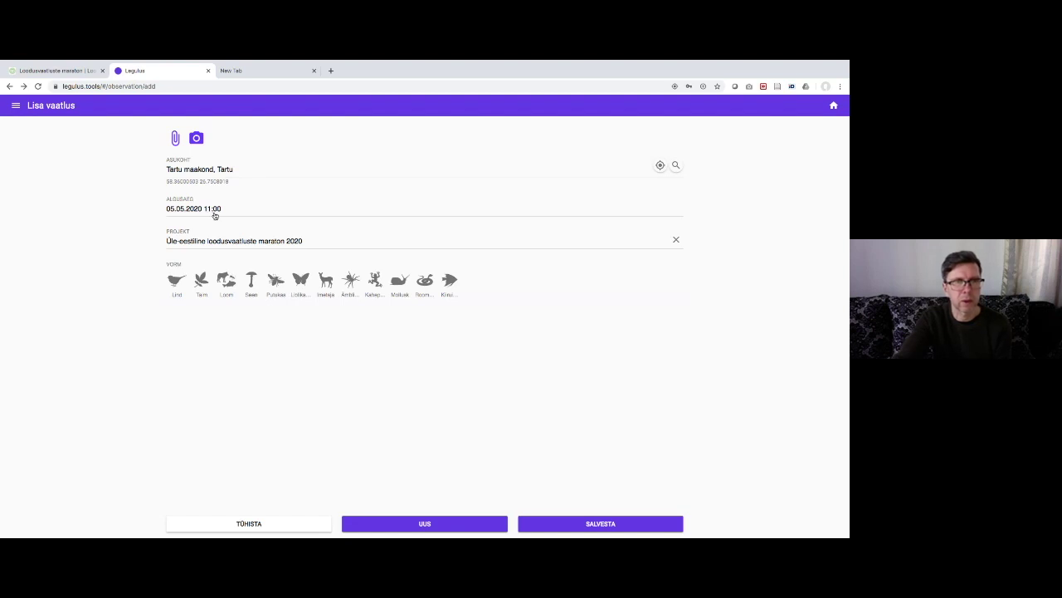
# Set the observation's start time (Algusaeg) to 21.04.2020 16:00
pyautogui.moveTo(502, 62)
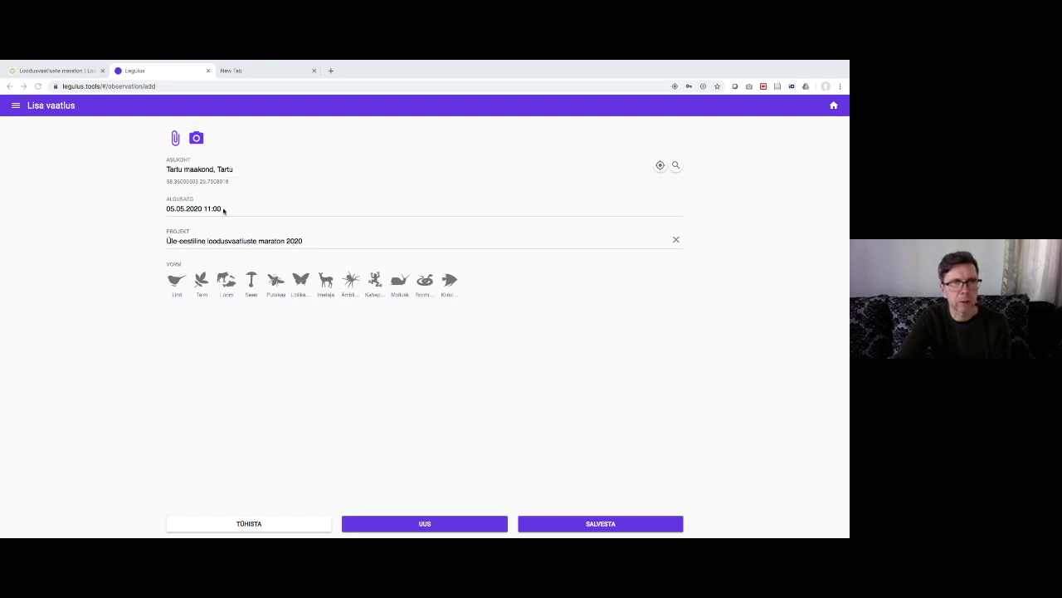
pyautogui.click(196, 209)
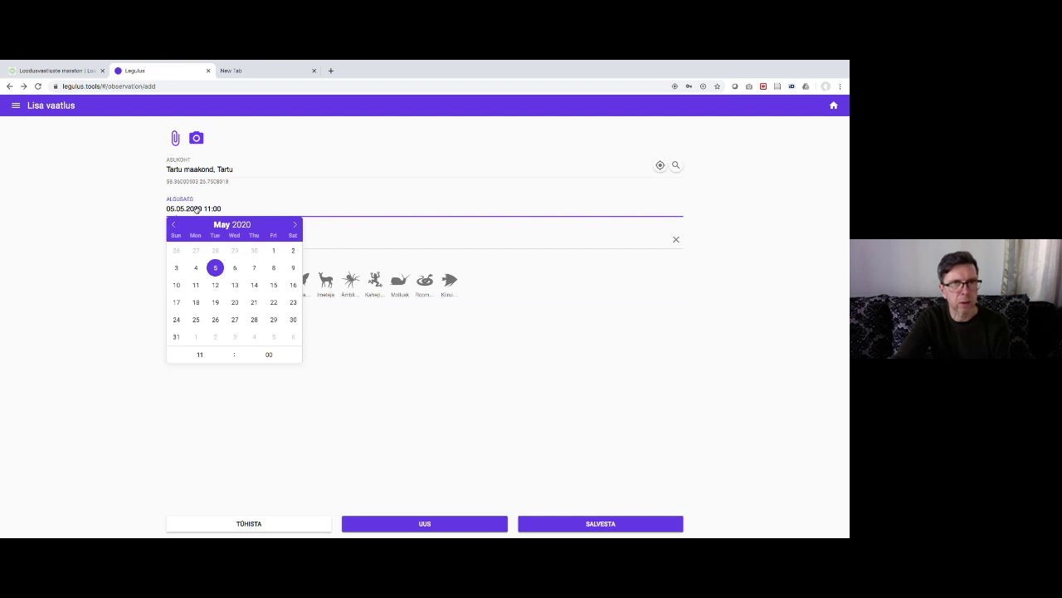
pyautogui.click(174, 225)
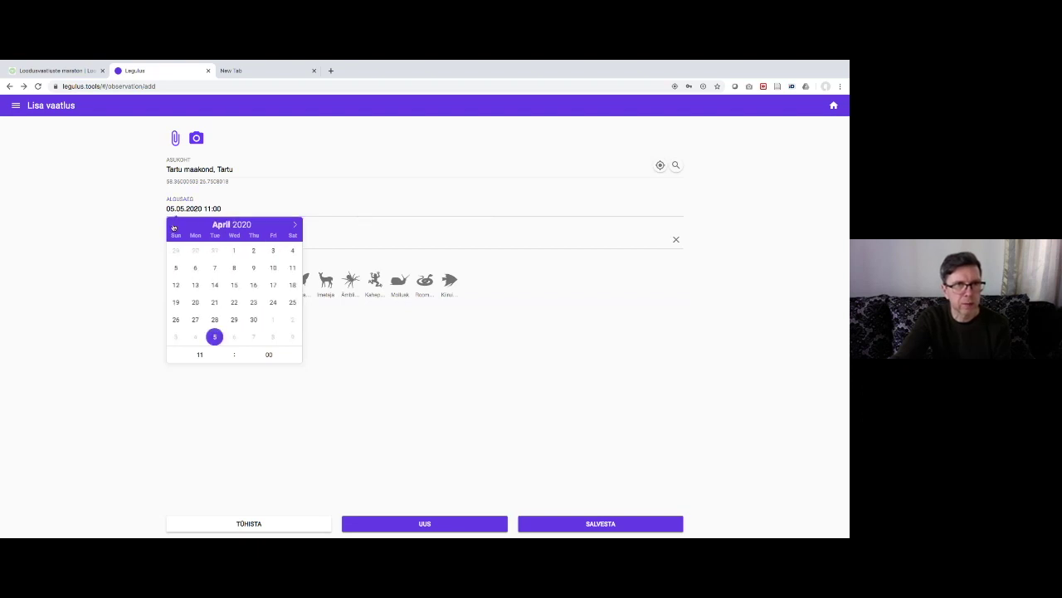
pyautogui.click(215, 302)
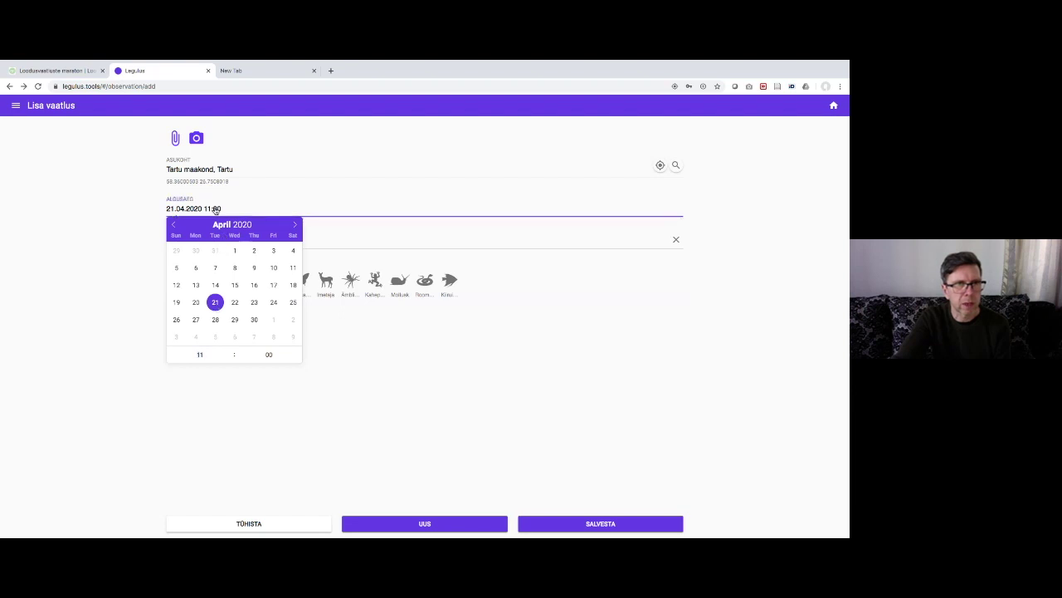
pyautogui.scroll(3, 202, 354)
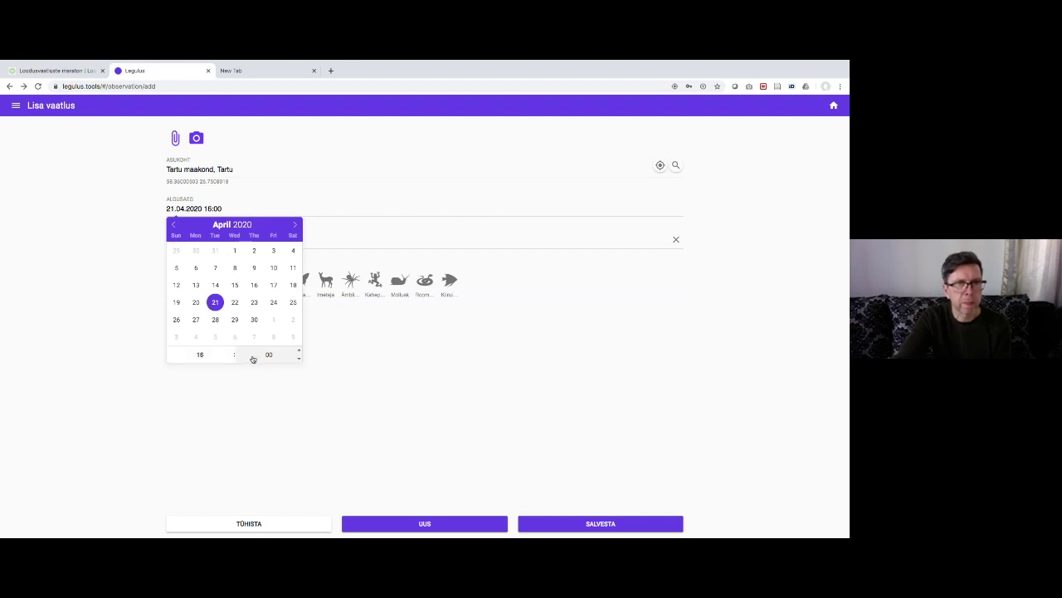
pyautogui.click(249, 209)
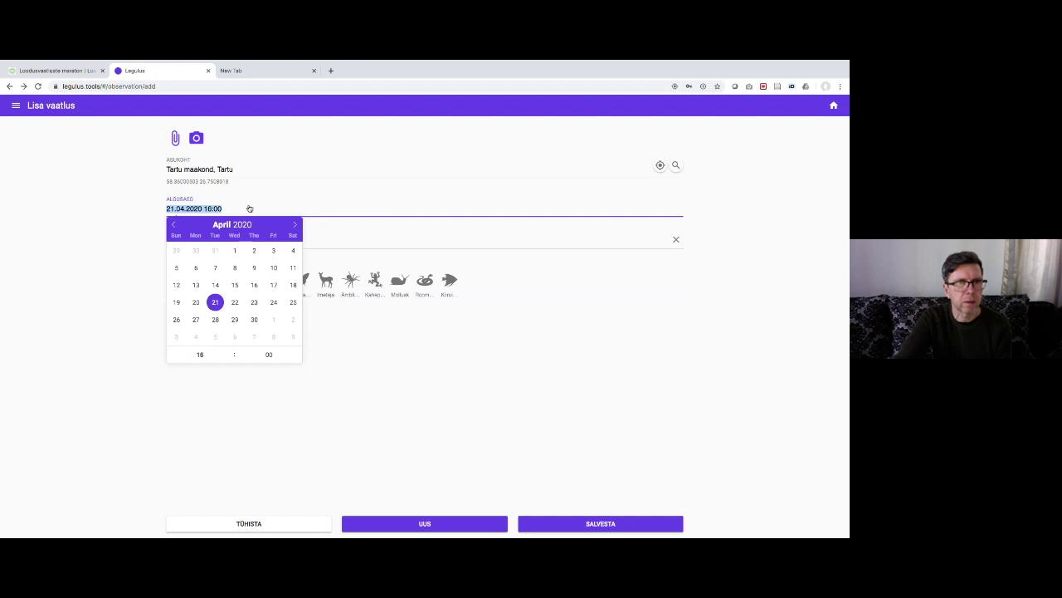
# Clear the observation's project, search for "loodusvaa" and choose "Üle-eestiline loodusvaatluste maraton 2020"
pyautogui.click(338, 241)
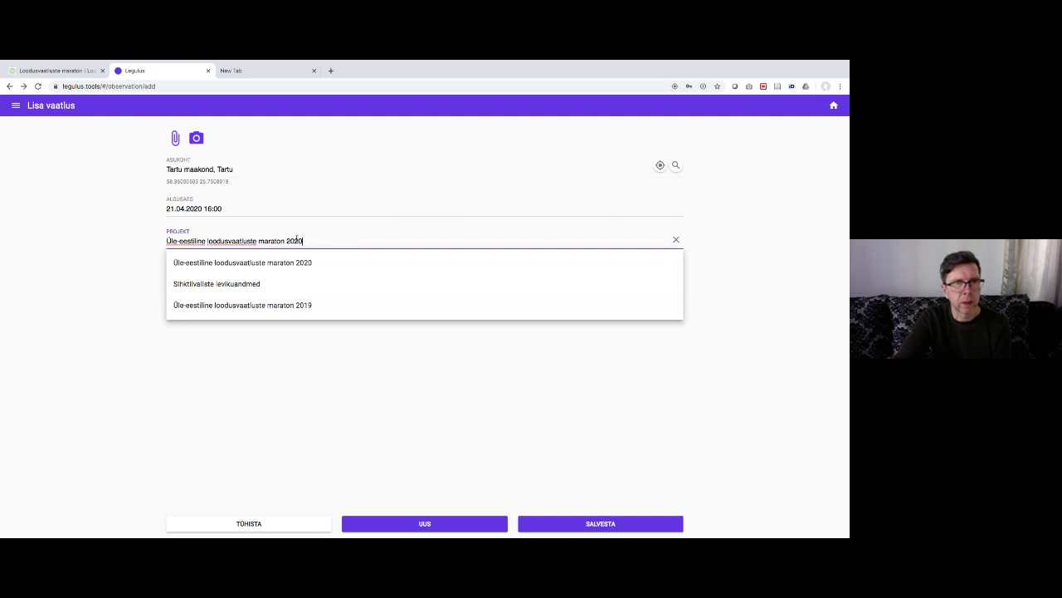
pyautogui.moveTo(303, 240); pyautogui.dragTo(153, 241)
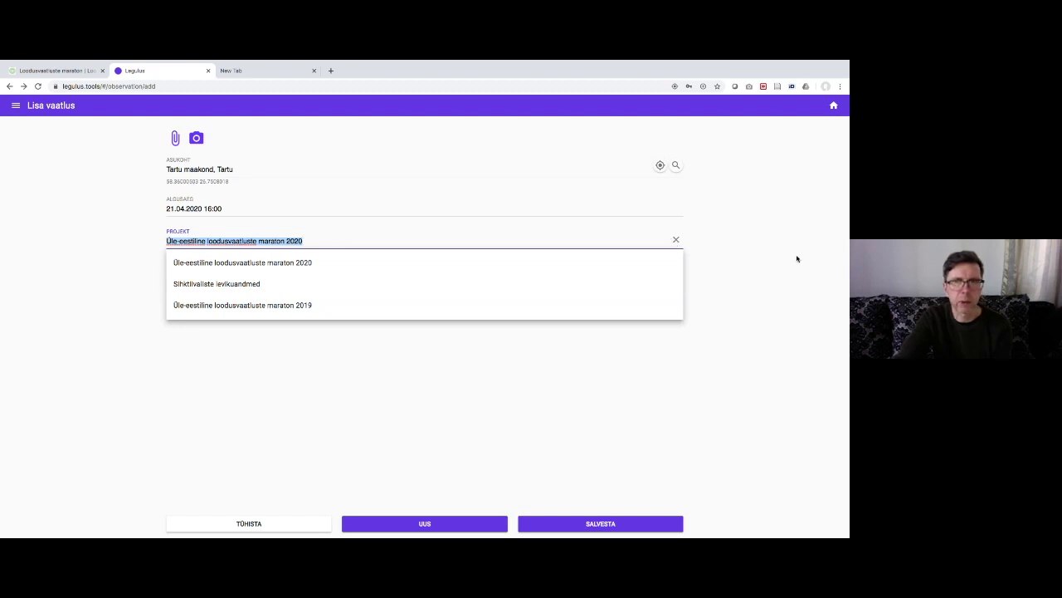
pyautogui.click(678, 242)
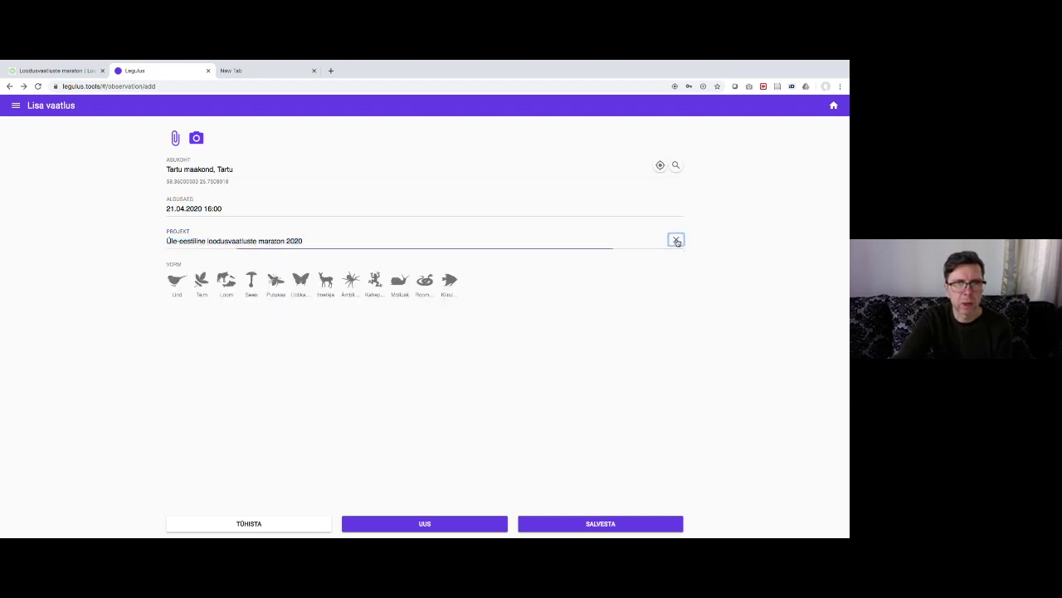
pyautogui.click(184, 240)
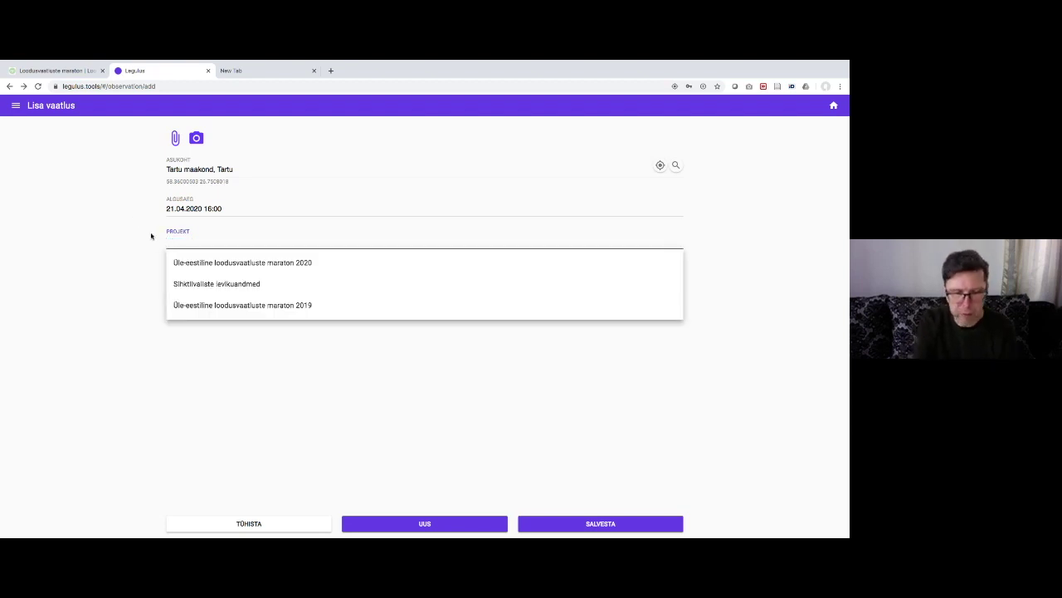
pyautogui.write('loodusvaa')
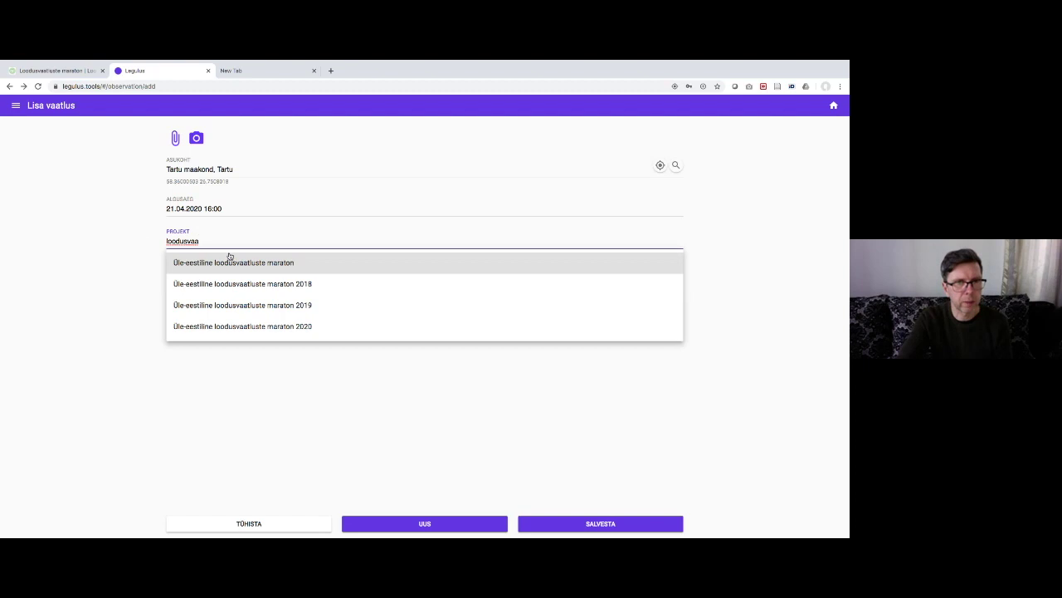
pyautogui.click(220, 326)
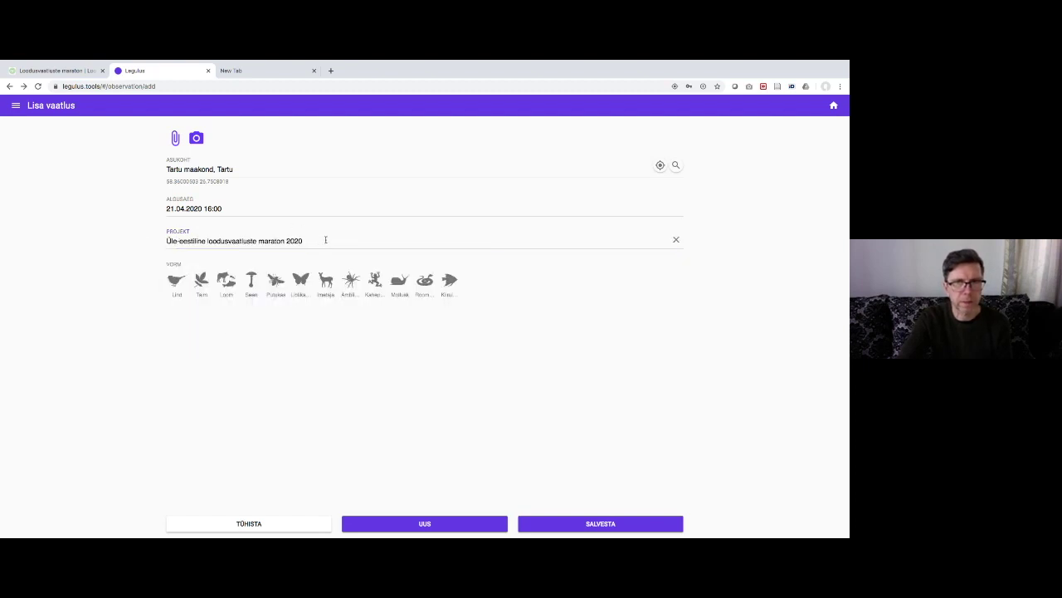
# Clear the observation's project field and check the suggested projects without choosing one
pyautogui.click(676, 241)
pyautogui.click(248, 244)
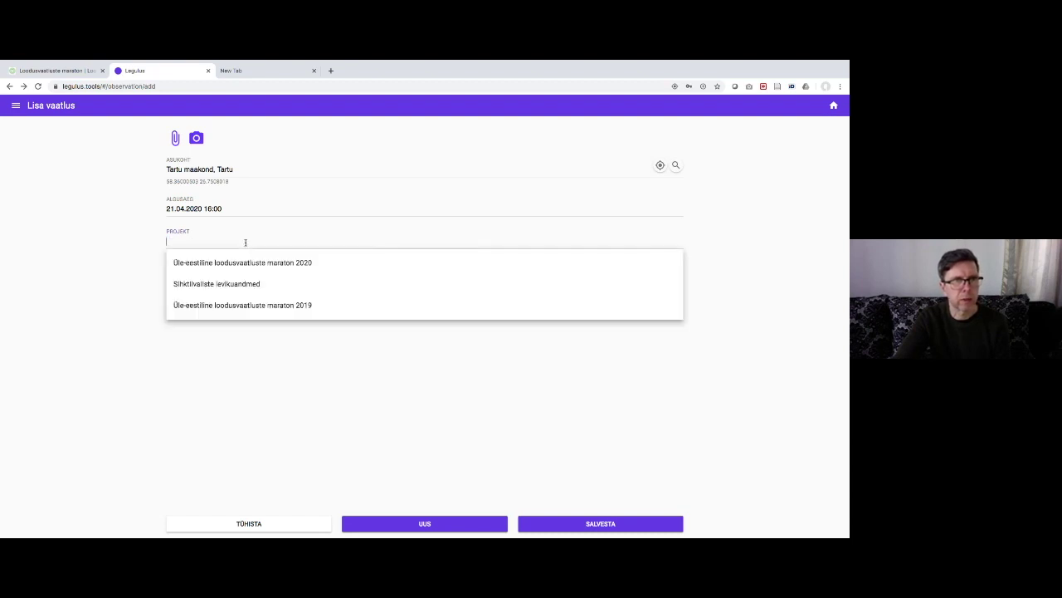
pyautogui.click(48, 238)
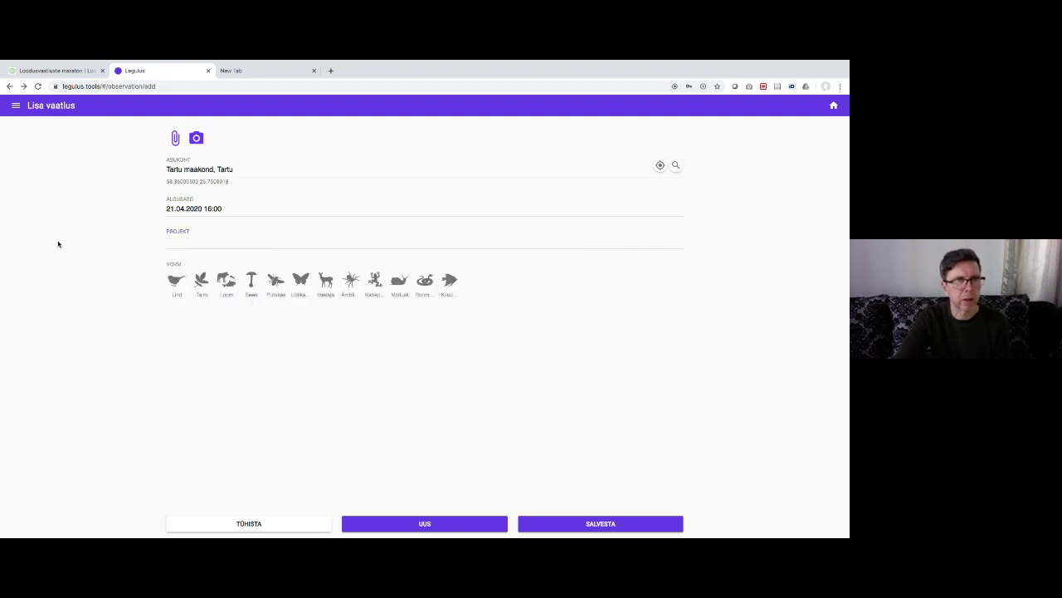
pyautogui.click(198, 242)
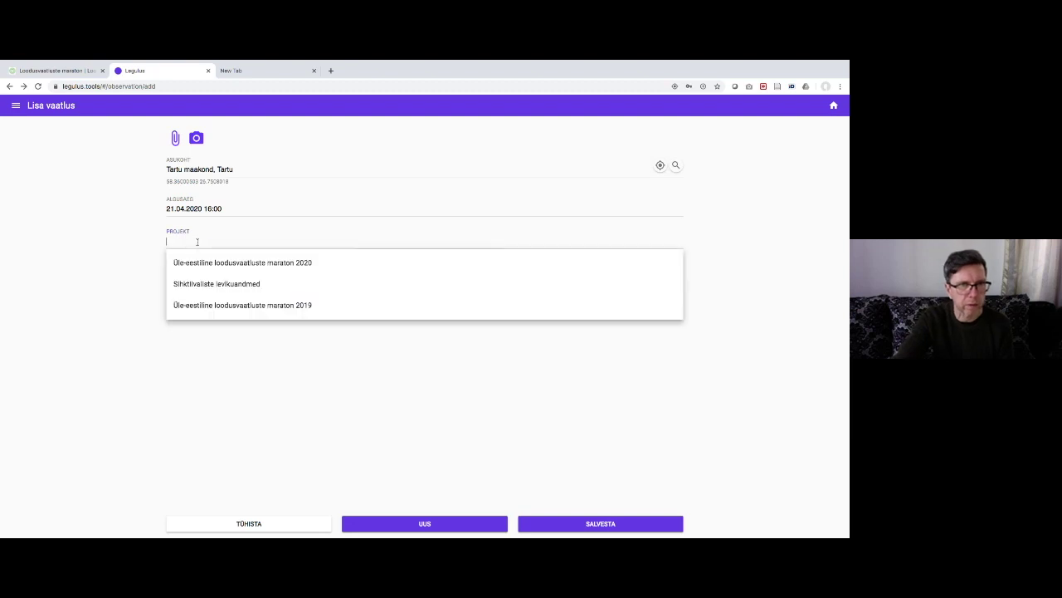
pyautogui.click(66, 241)
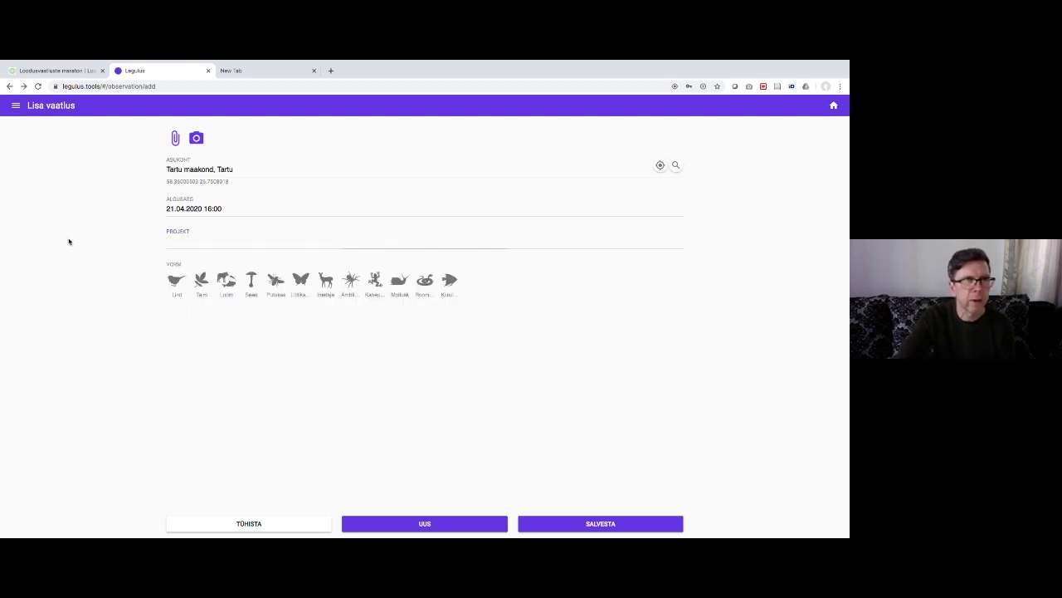
pyautogui.click(176, 243)
pyautogui.click(118, 247)
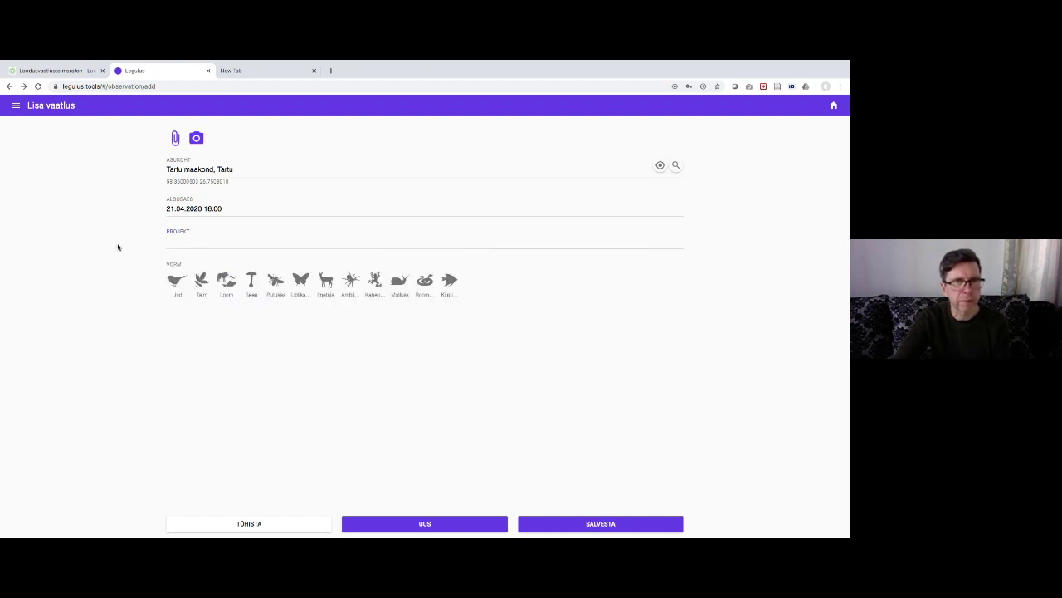
# Assign the project "Üle-eestiline loodusvaatluste maraton 2020" to the observation and choose the bird (Lind) form
pyautogui.click(184, 243)
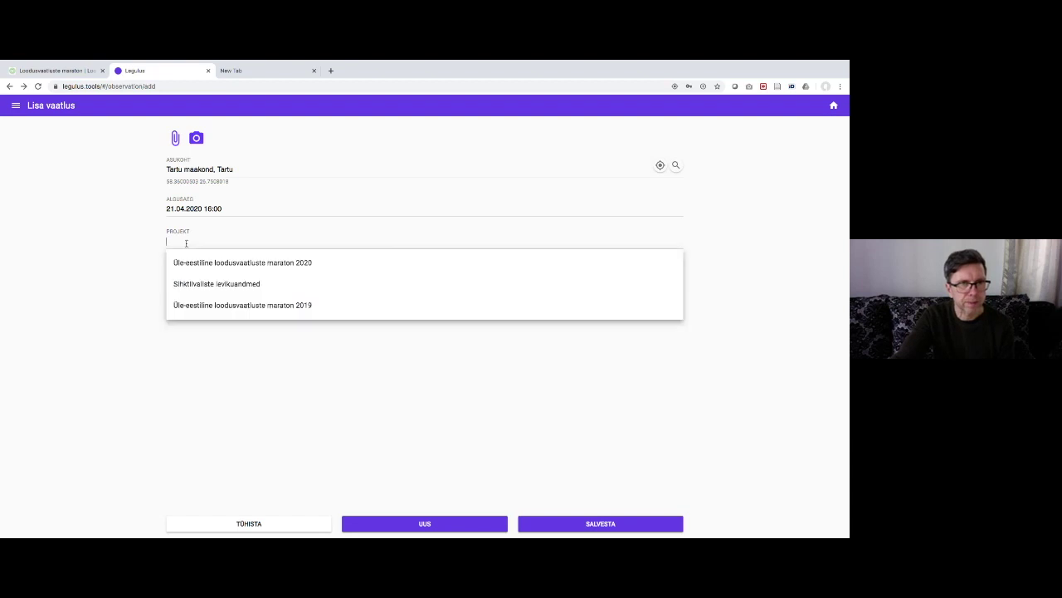
pyautogui.click(201, 263)
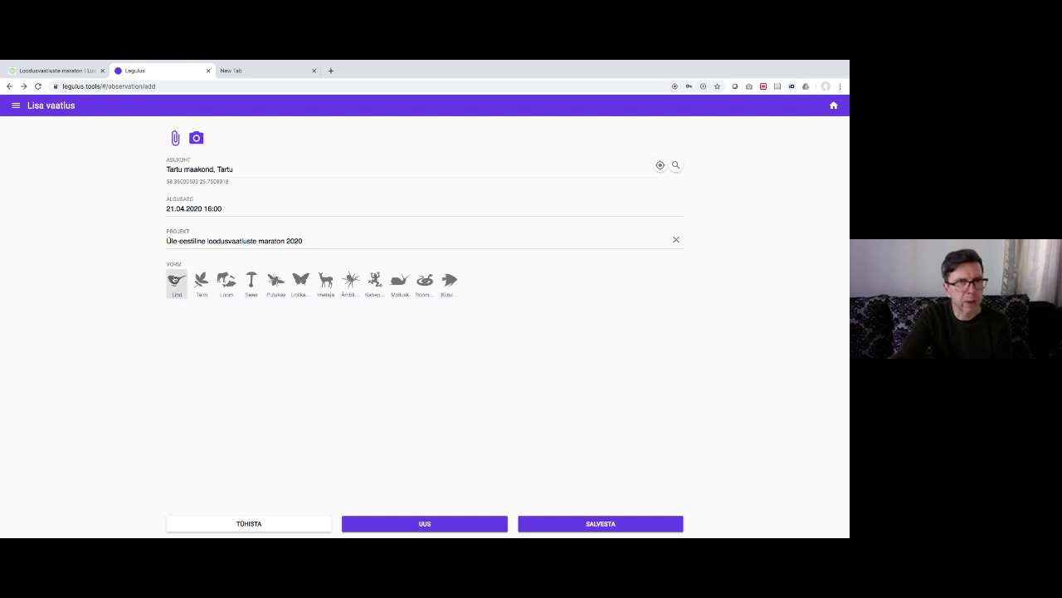
pyautogui.click(178, 287)
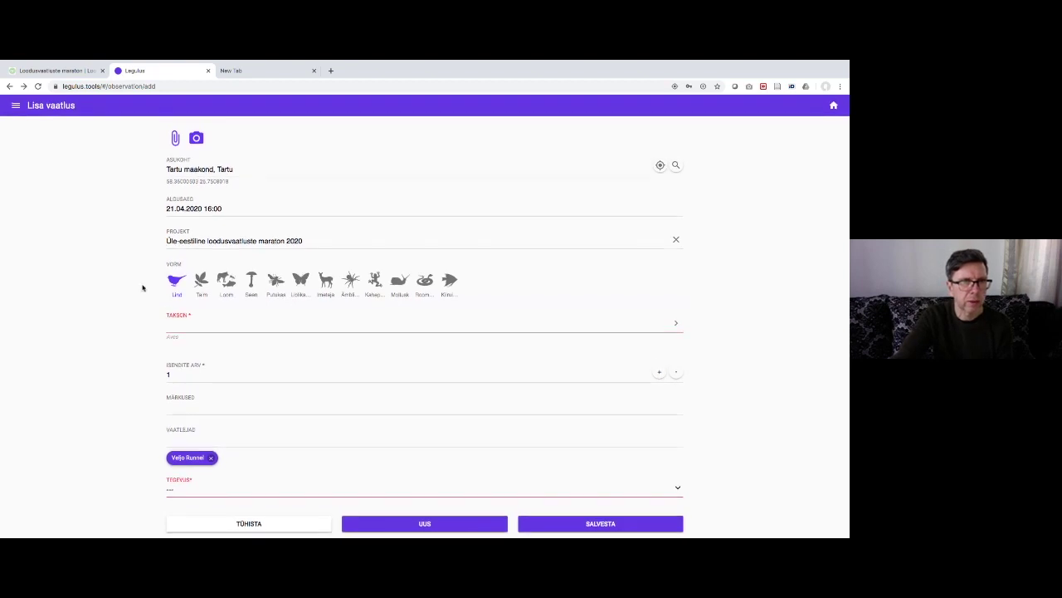
# Look over the bird form's fields and set the activity (Tegevus) to "p - paiksed linnud"
pyautogui.scroll(-2, 268, 347)
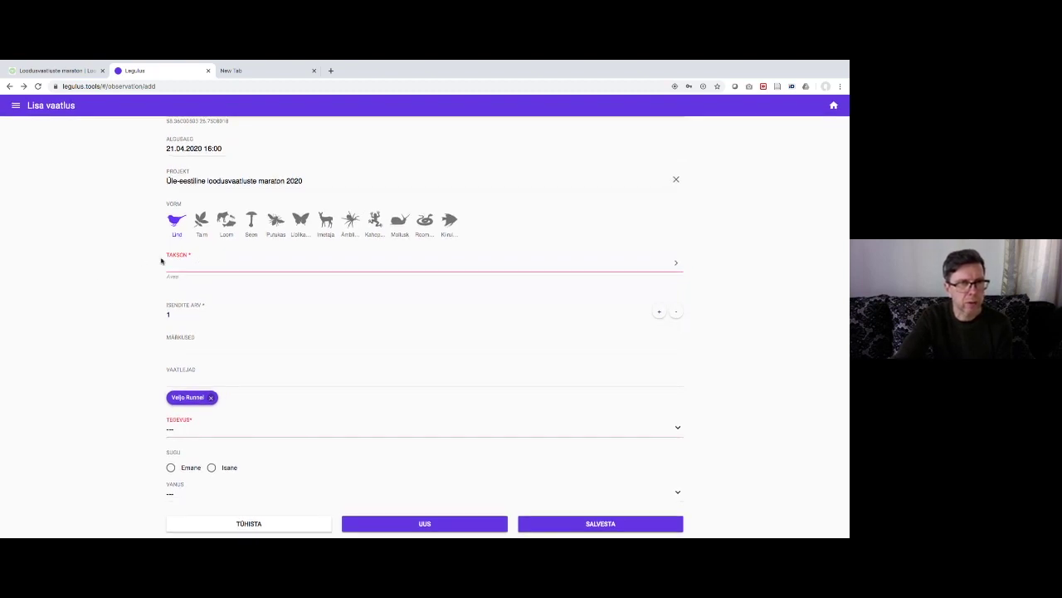
pyautogui.scroll(-3, 214, 260)
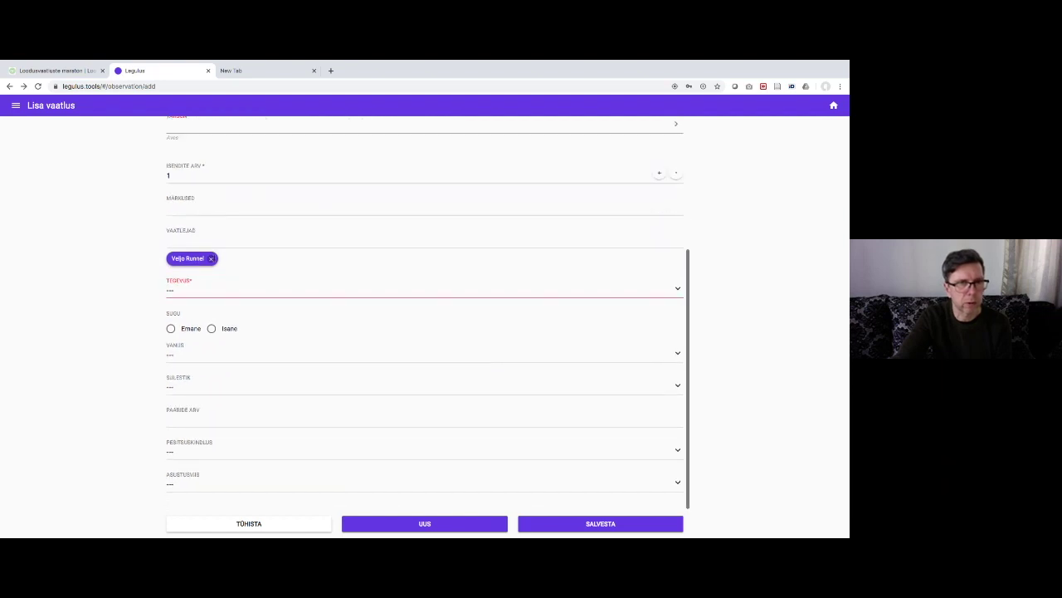
pyautogui.scroll(3, 214, 261)
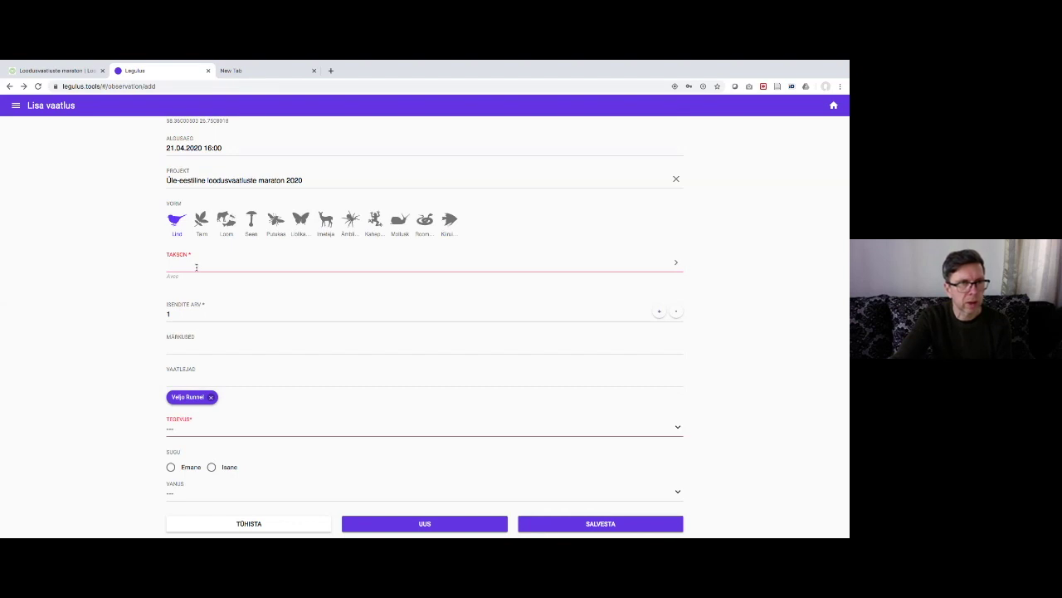
pyautogui.click(182, 432)
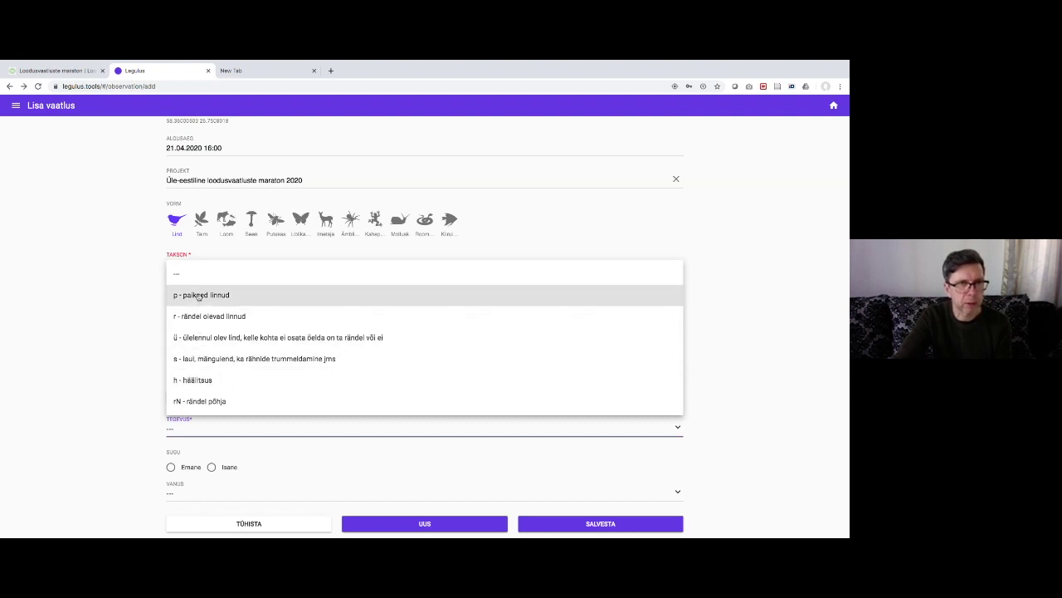
pyautogui.scroll(-6, 208, 307)
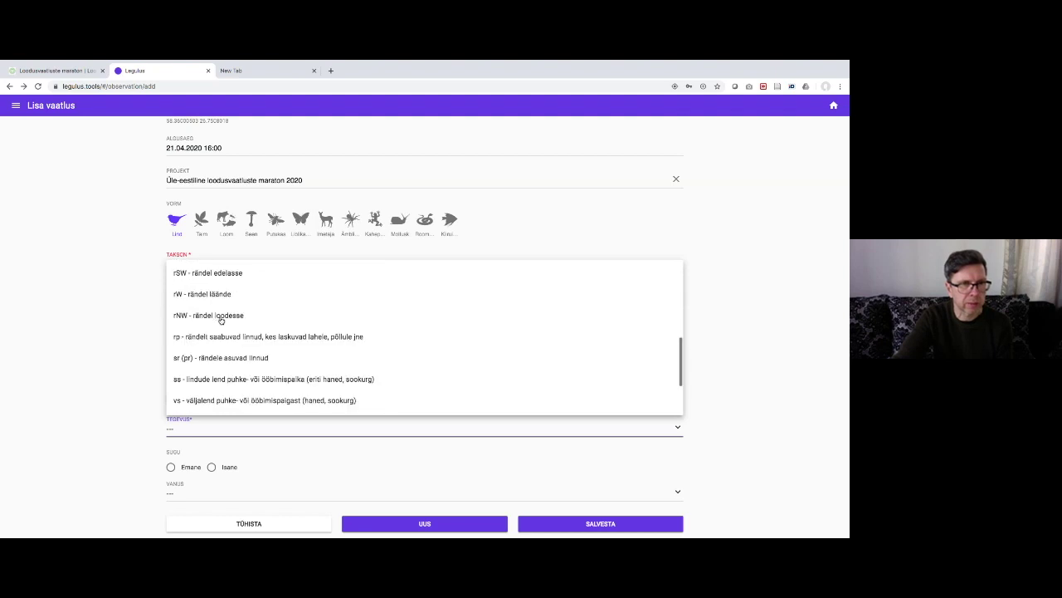
pyautogui.scroll(7, 221, 322)
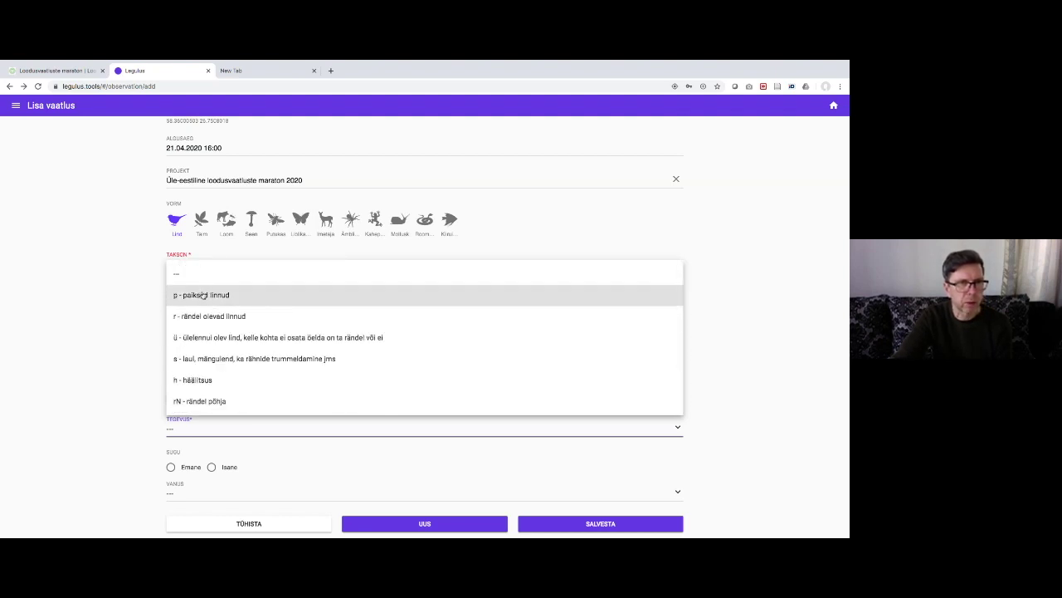
pyautogui.click(219, 295)
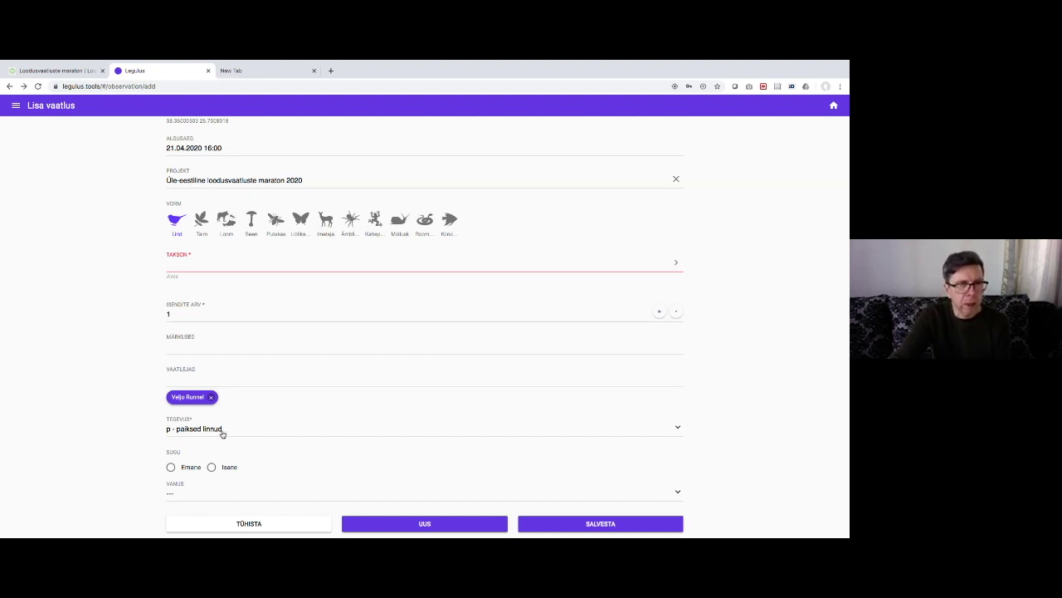
# Search the taxon (Takson) for "metsvint" and choose the species metsvint
pyautogui.click(211, 265)
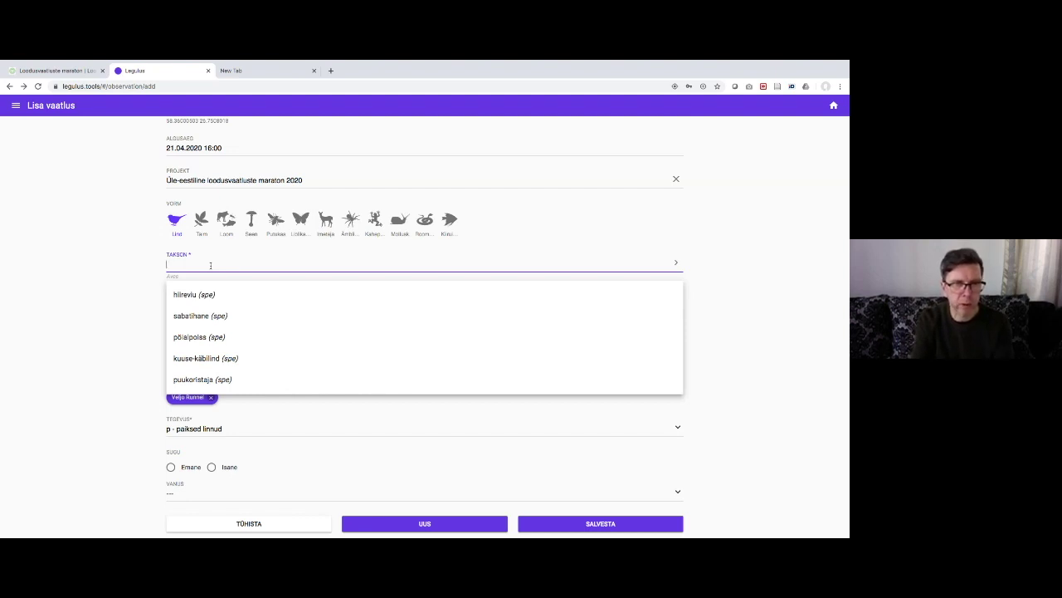
pyautogui.write('metsc')
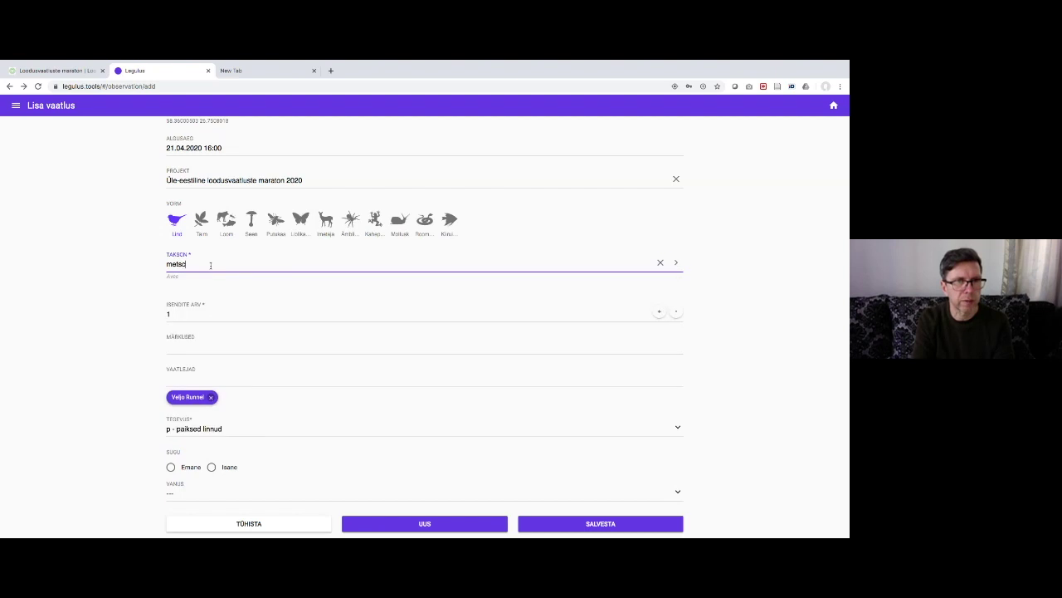
pyautogui.press('BackSpace')
pyautogui.write('vint')
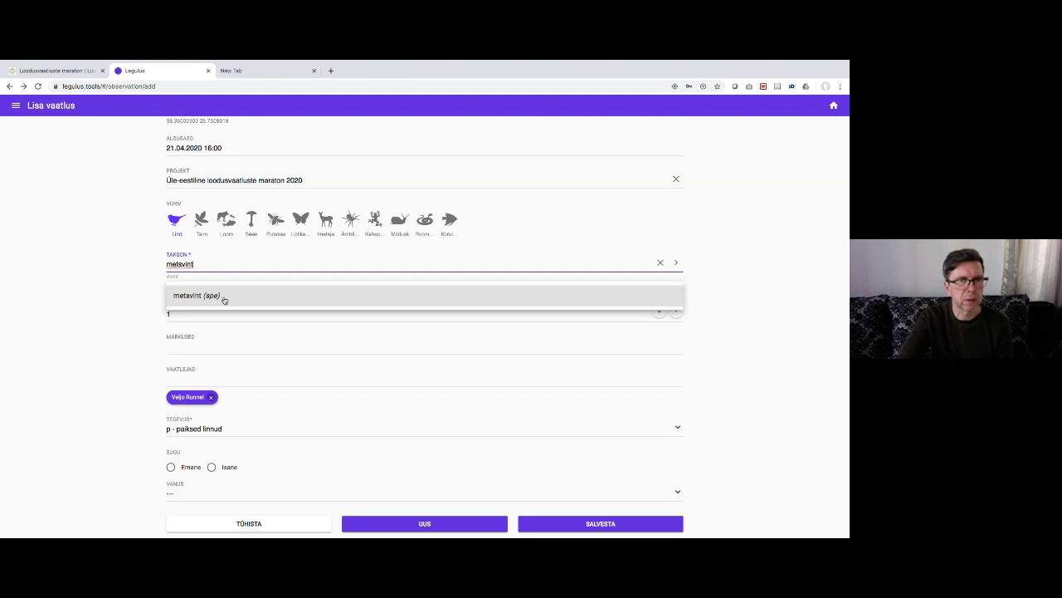
pyautogui.click(224, 299)
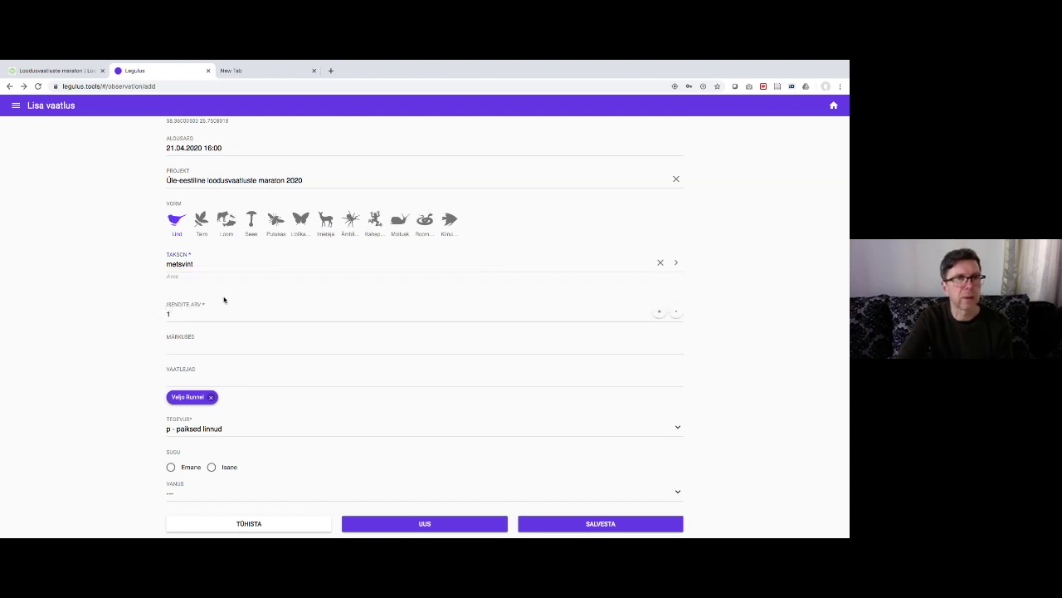
# Replace the bird observation's taxon with the class "linnud"
pyautogui.click(216, 264)
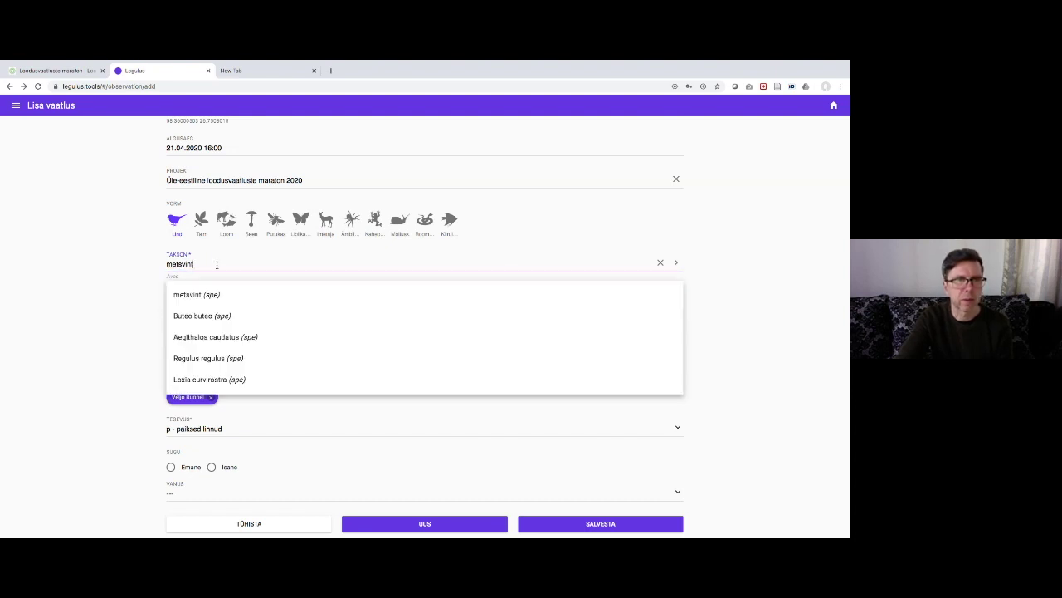
pyautogui.moveTo(217, 264); pyautogui.dragTo(158, 264)
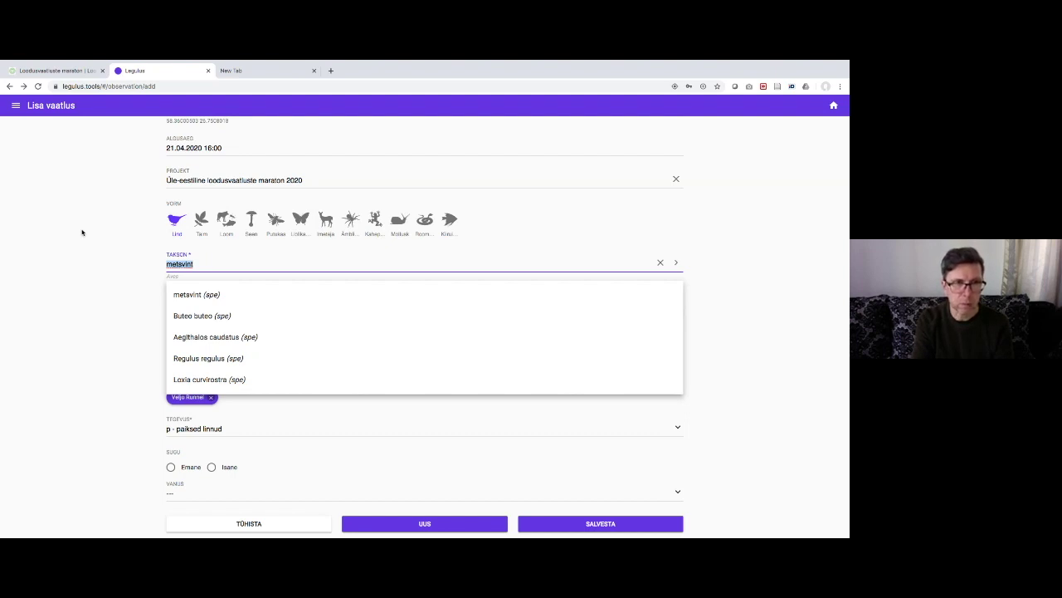
pyautogui.write('linnud')
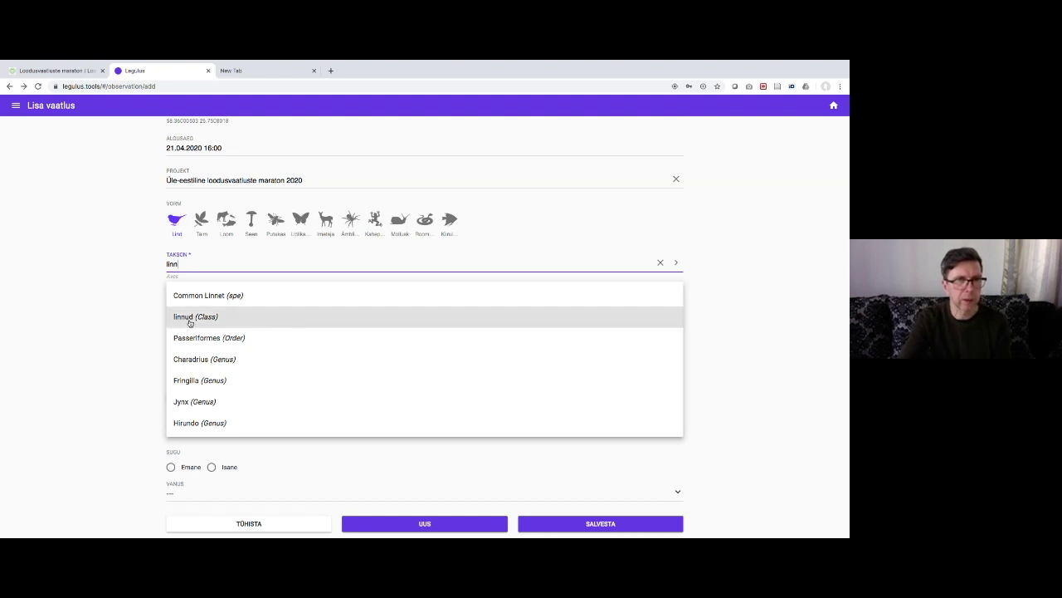
pyautogui.click(218, 324)
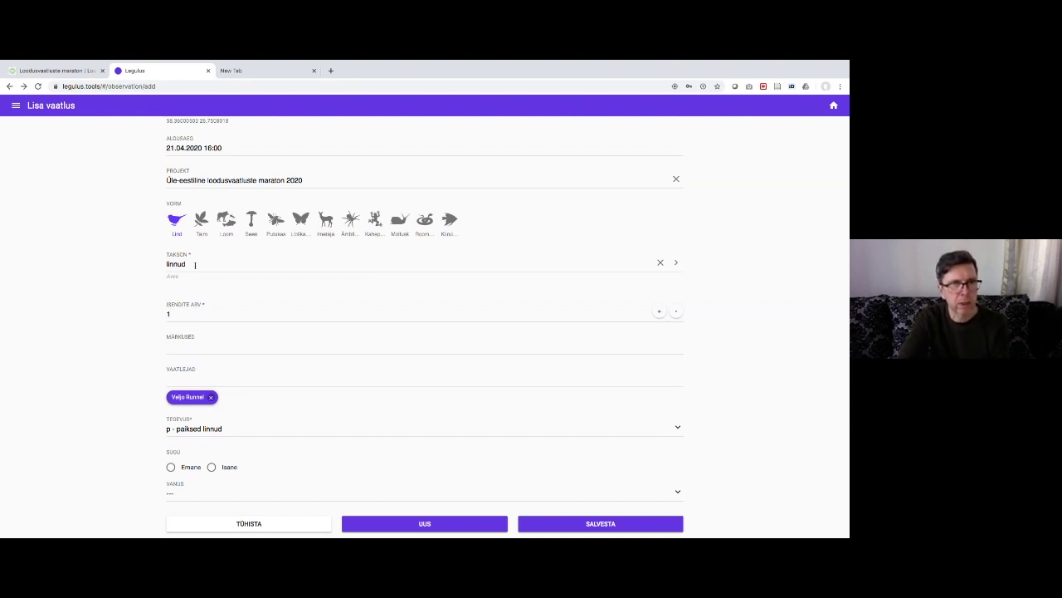
pyautogui.click(195, 265)
pyautogui.click(70, 263)
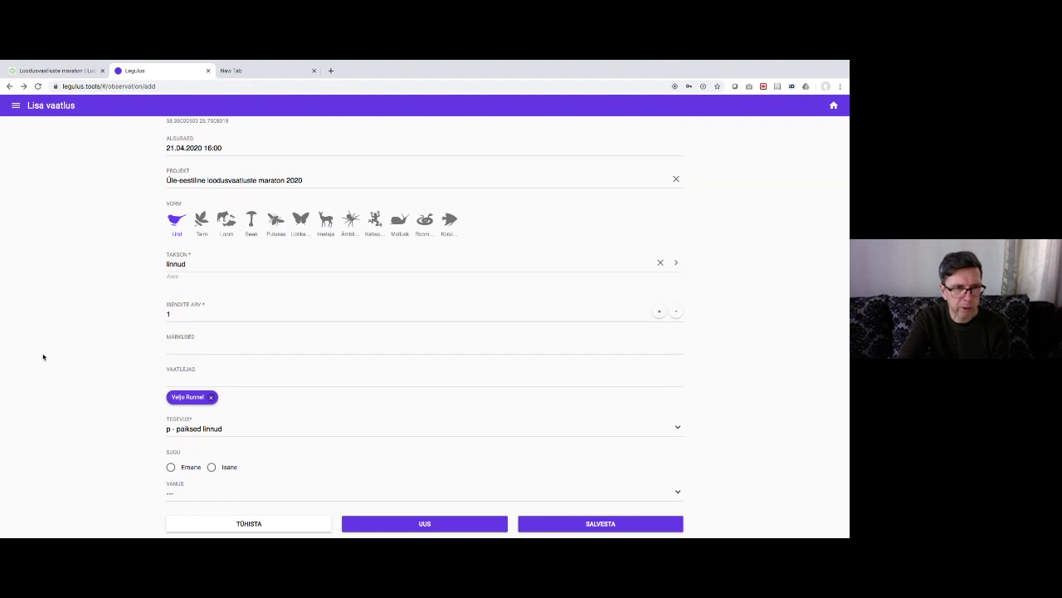
pyautogui.scroll(-1, 70, 323)
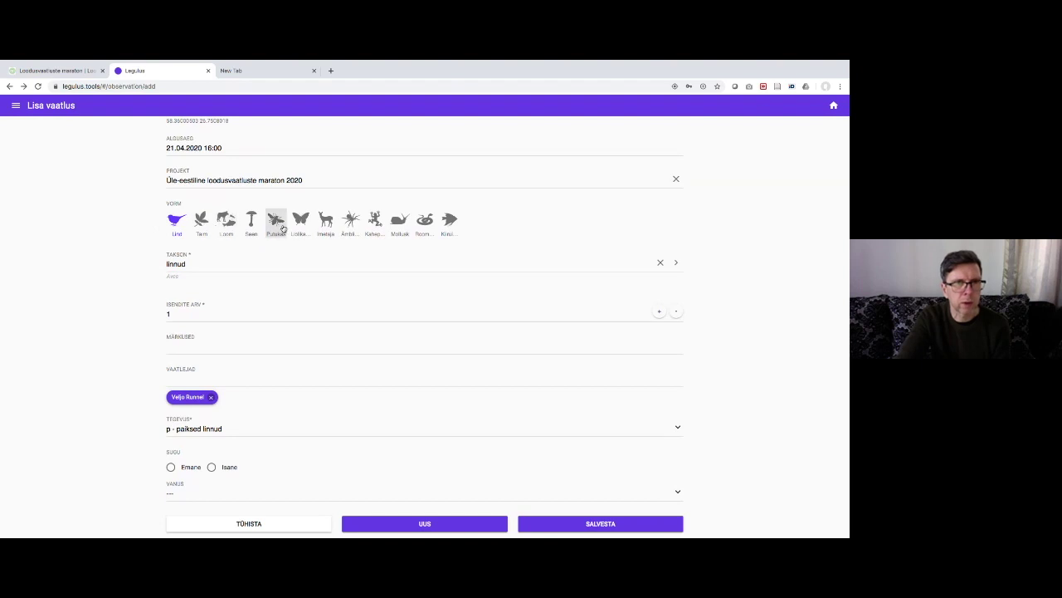
# Switch the observation to the plant (Taim) form, search the taxon for "võilill" and look through the suggested species
pyautogui.click(200, 228)
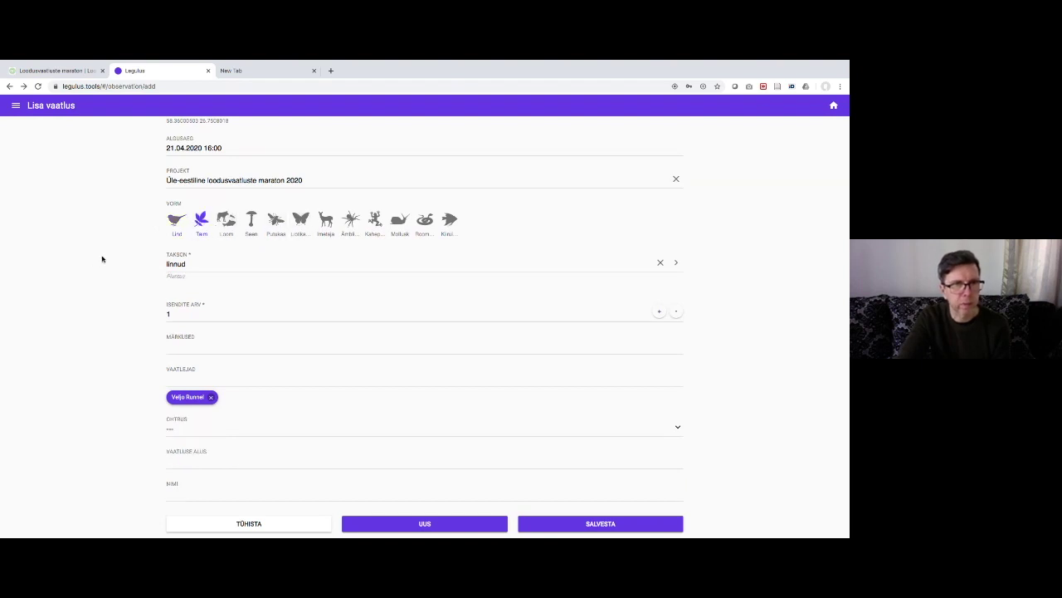
pyautogui.click(209, 264)
pyautogui.moveTo(196, 264); pyautogui.dragTo(153, 266)
pyautogui.write('v')
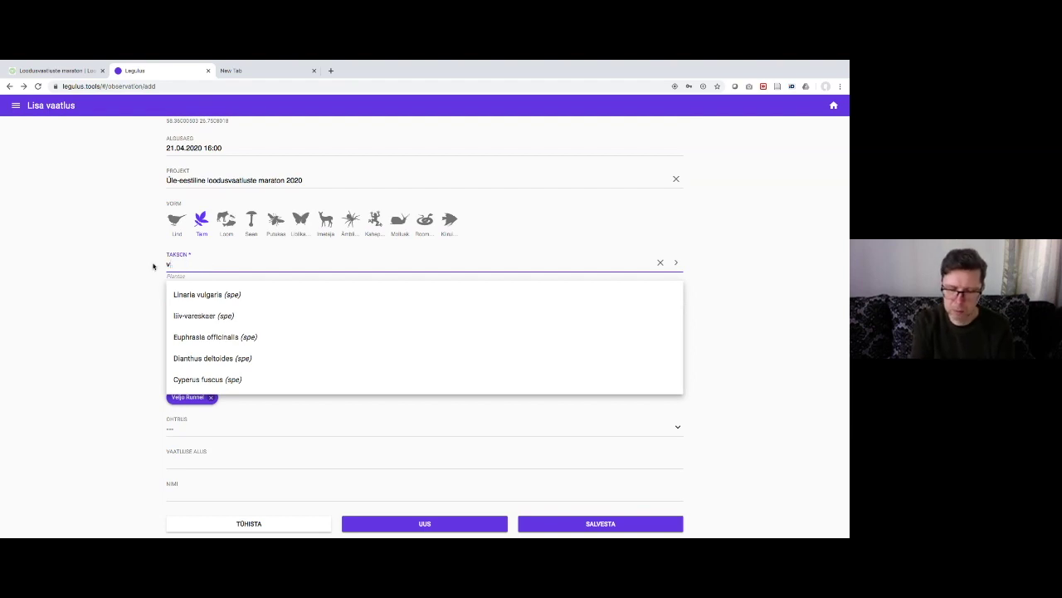
pyautogui.write('õilill')
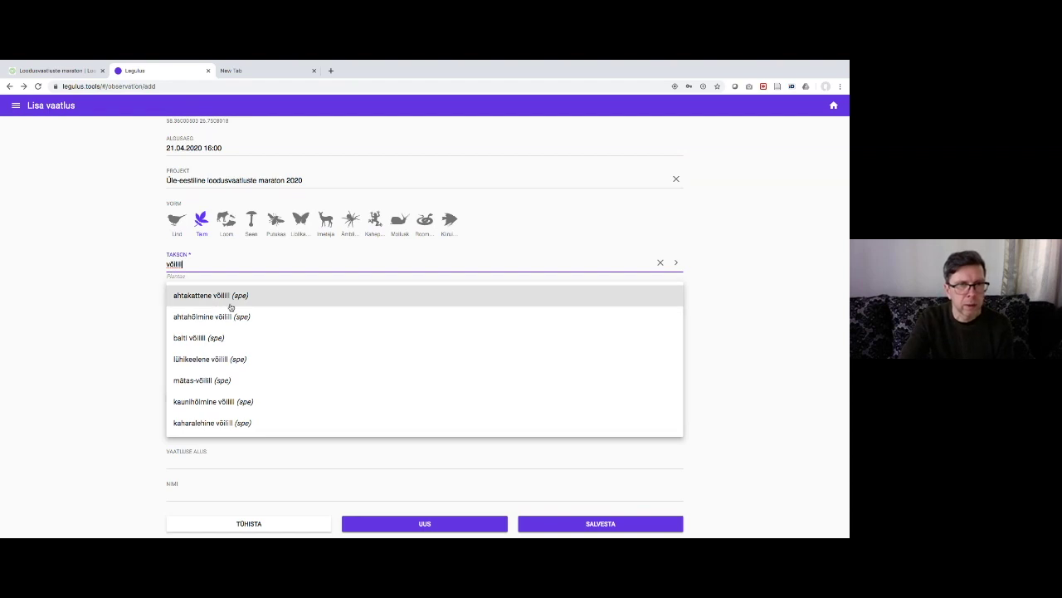
pyautogui.scroll(-8, 231, 307)
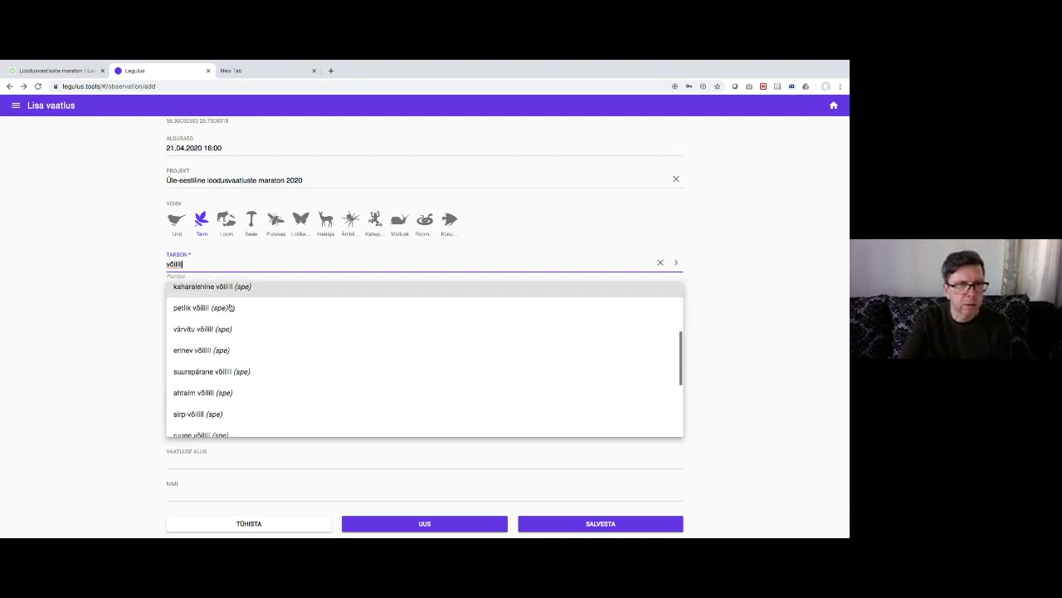
pyautogui.scroll(-1, 231, 307)
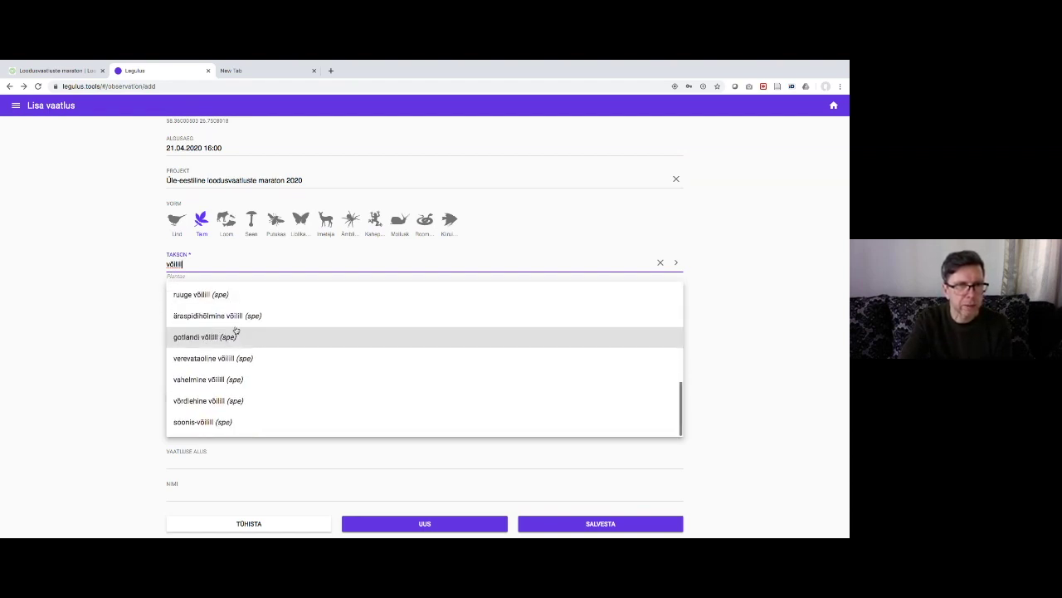
pyautogui.scroll(9, 235, 344)
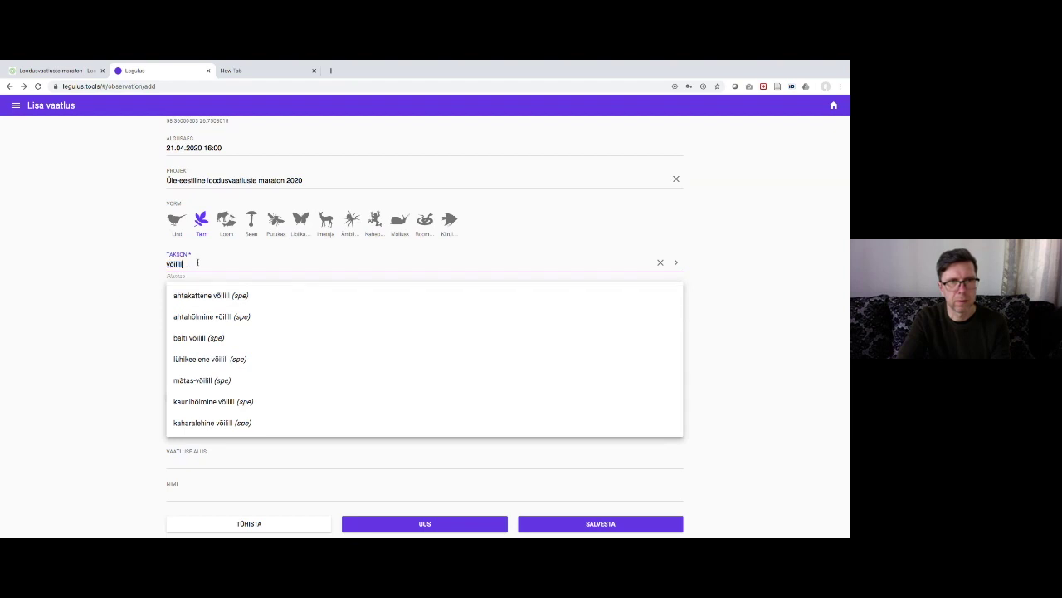
# Try "taim" as the taxon search, then search for "võil" and choose the species "ahtakattene võilill"
pyautogui.write('taim')
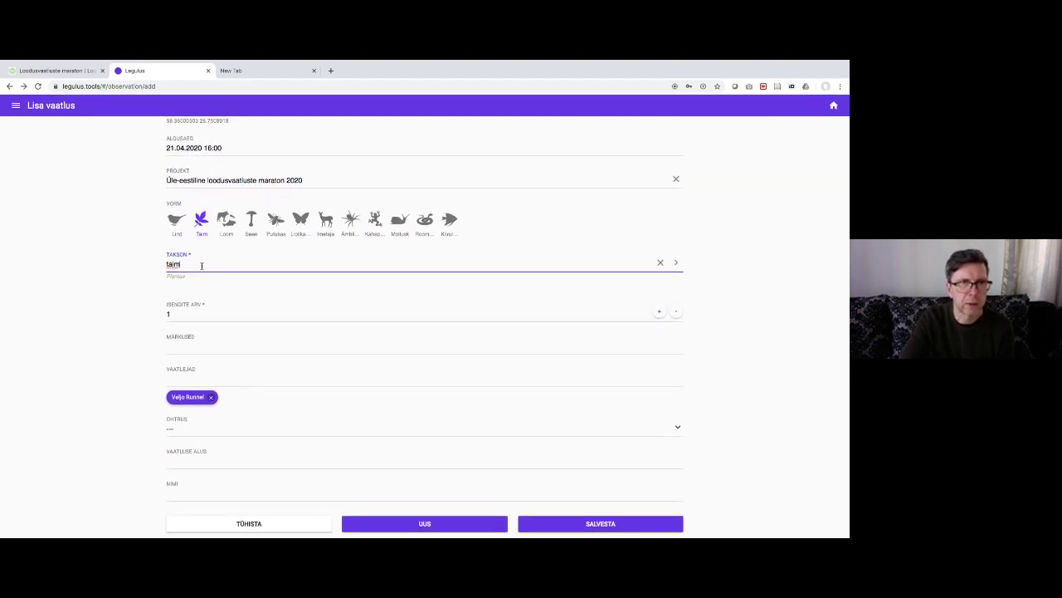
pyautogui.moveTo(201, 265); pyautogui.dragTo(126, 267)
pyautogui.write('v')
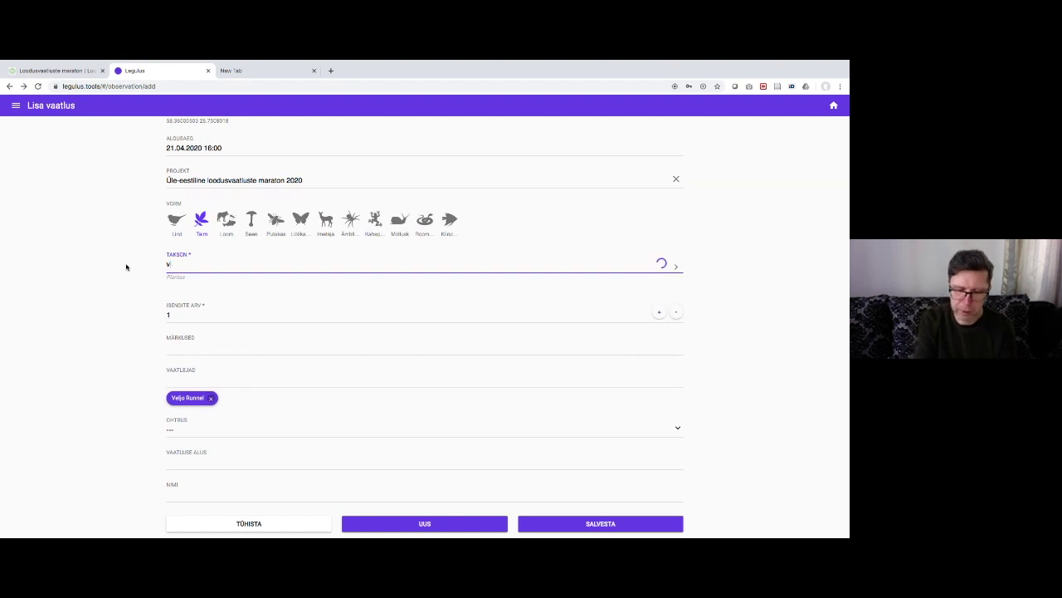
pyautogui.write('õili')
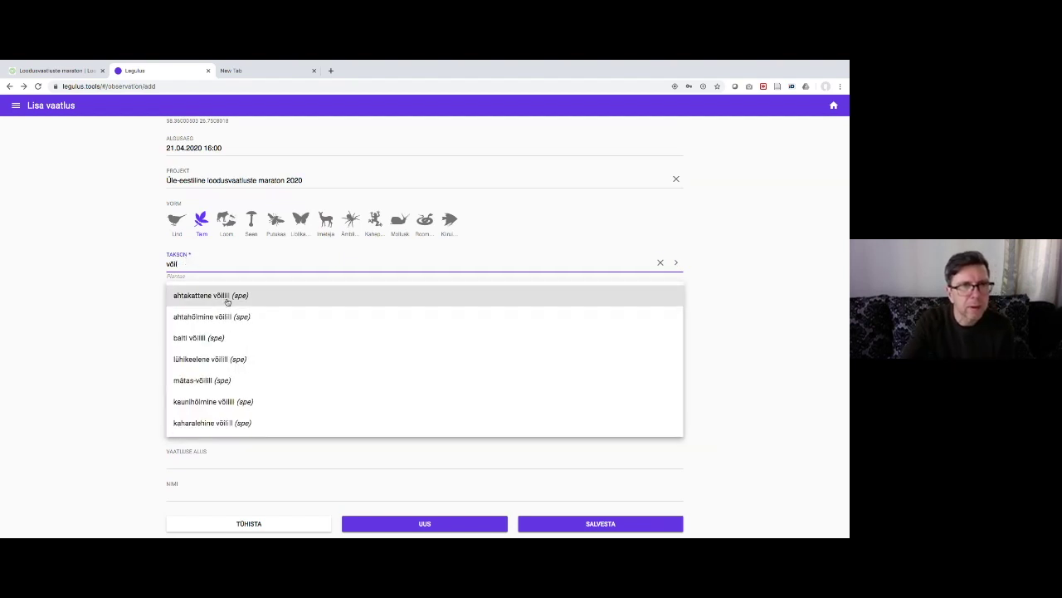
pyautogui.click(227, 297)
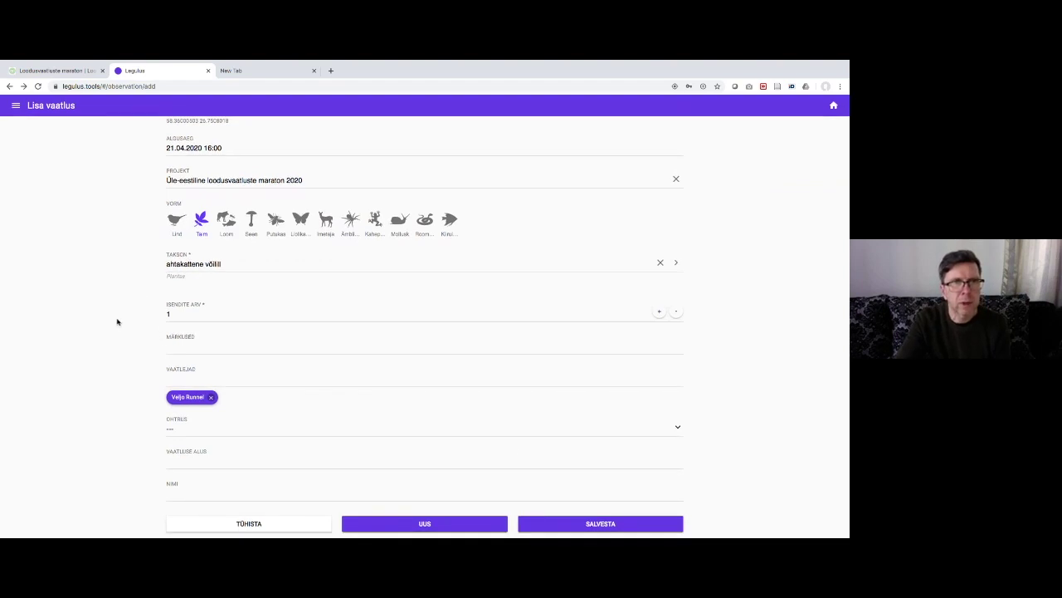
# Try to take a photo for the observation with the camera
pyautogui.scroll(2, 473, 274)
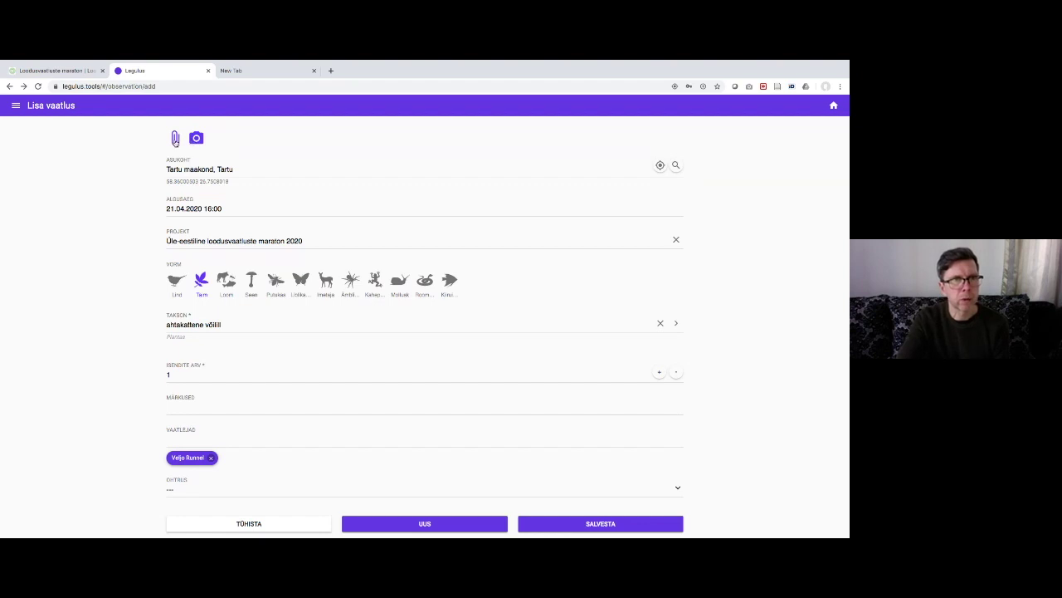
pyautogui.click(196, 138)
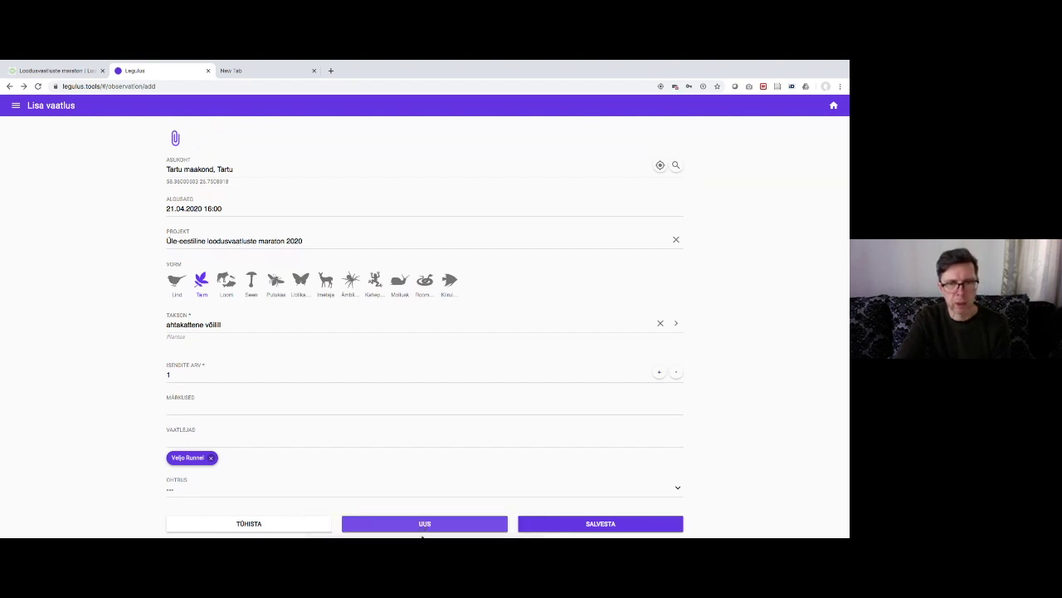
pyautogui.moveTo(414, 523)
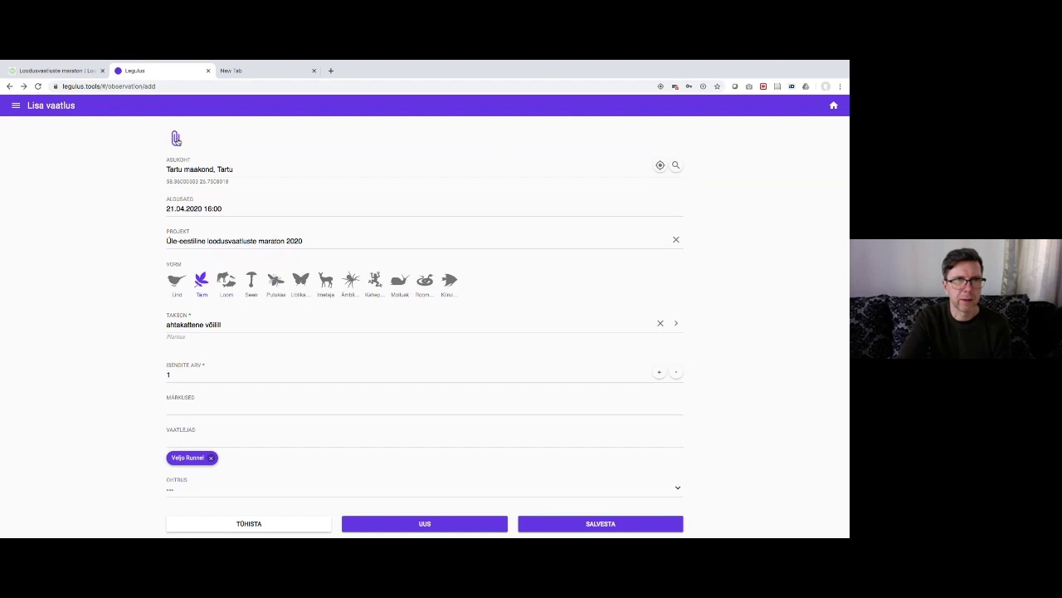
pyautogui.scroll(-1, 73, 210)
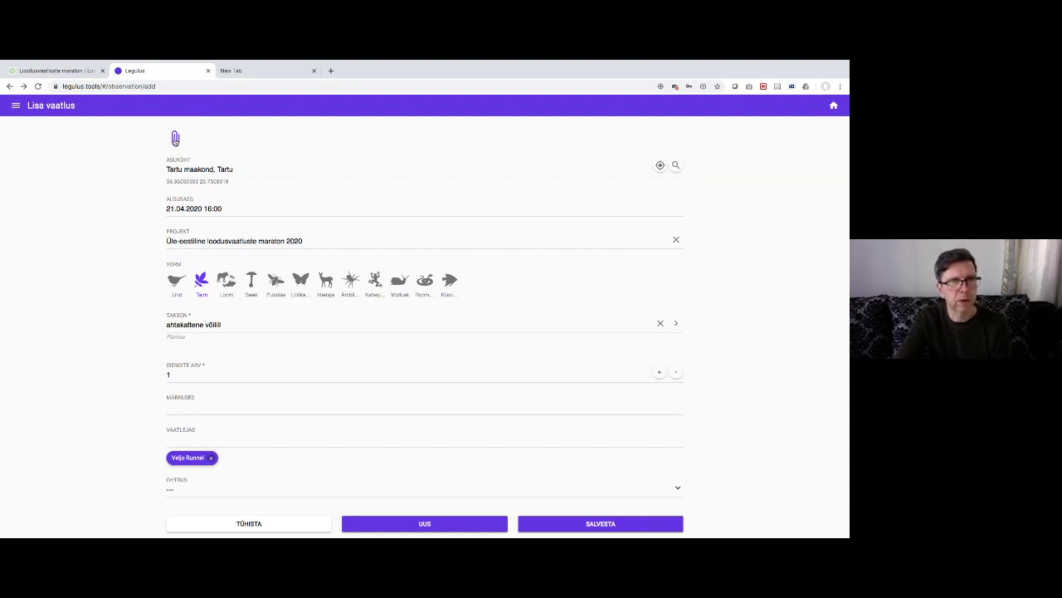
# Attach the image file "Screenshot 2020-05-05 08.25.39.png" from the Screenshots folder to the plant observation
pyautogui.click(175, 139)
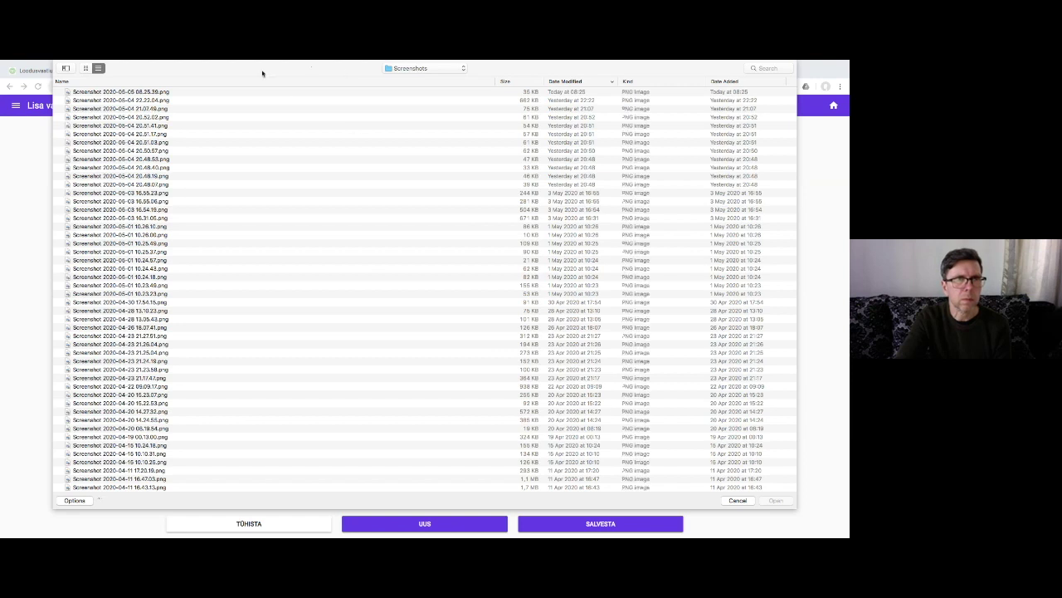
pyautogui.click(411, 71)
pyautogui.click(408, 73)
pyautogui.click(408, 73)
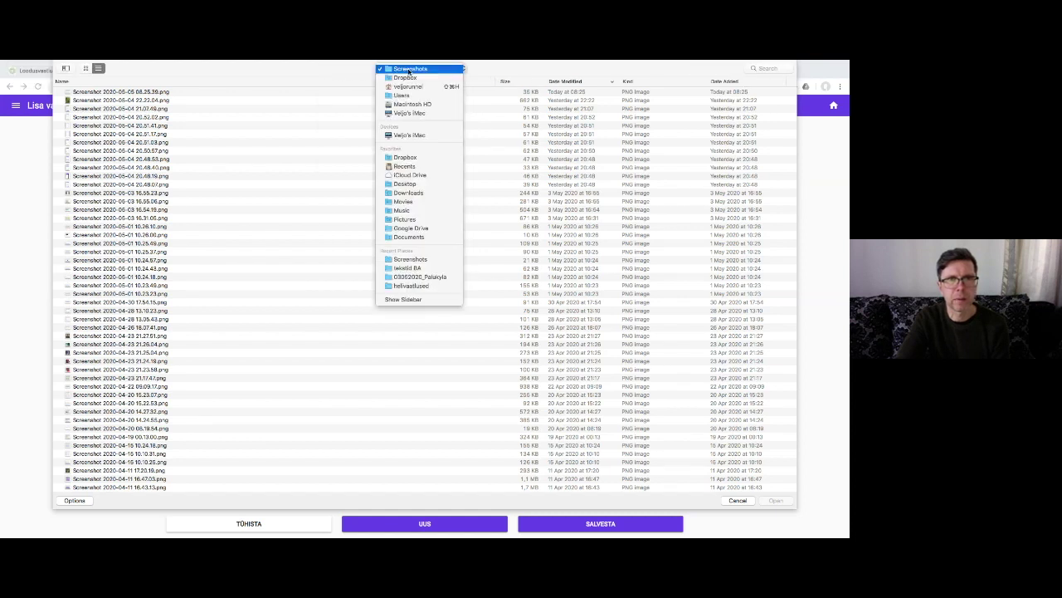
pyautogui.click(168, 93)
pyautogui.click(169, 94)
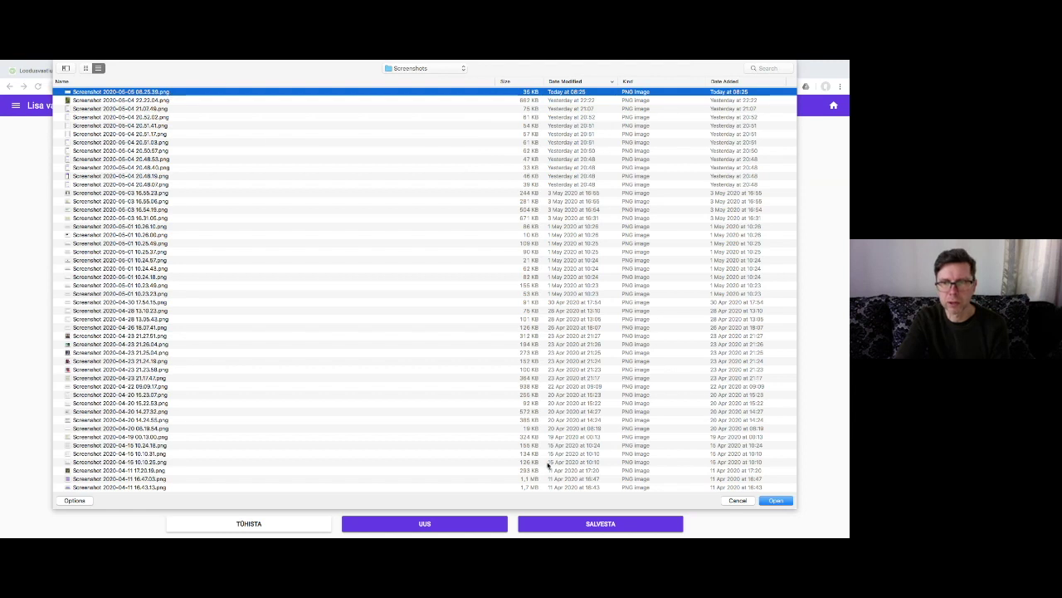
pyautogui.click(778, 501)
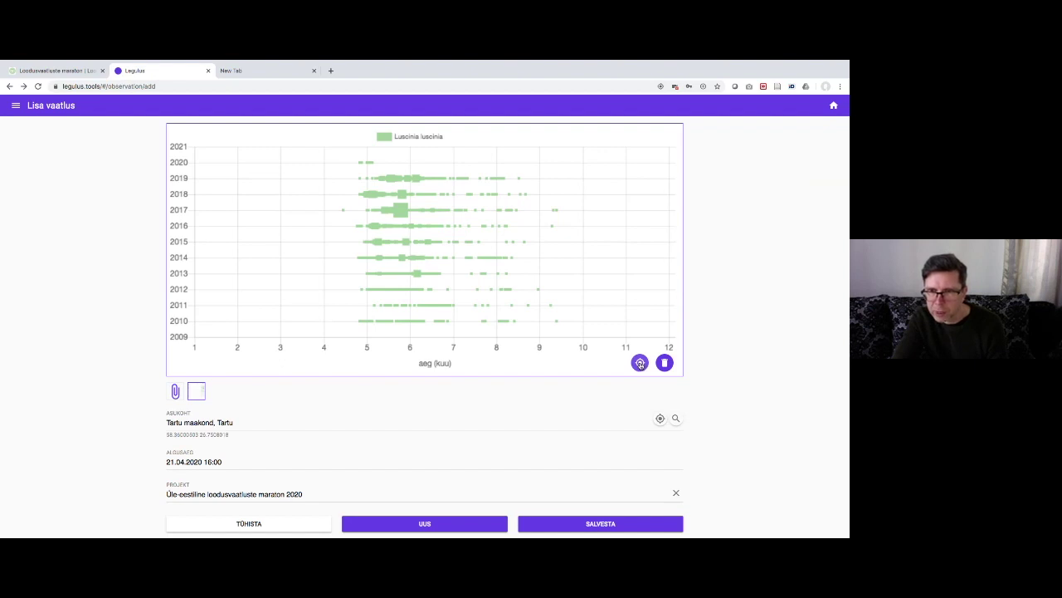
# Try to take the observation's location from the attached image's GPS data, and delete the image from the observation
pyautogui.click(640, 364)
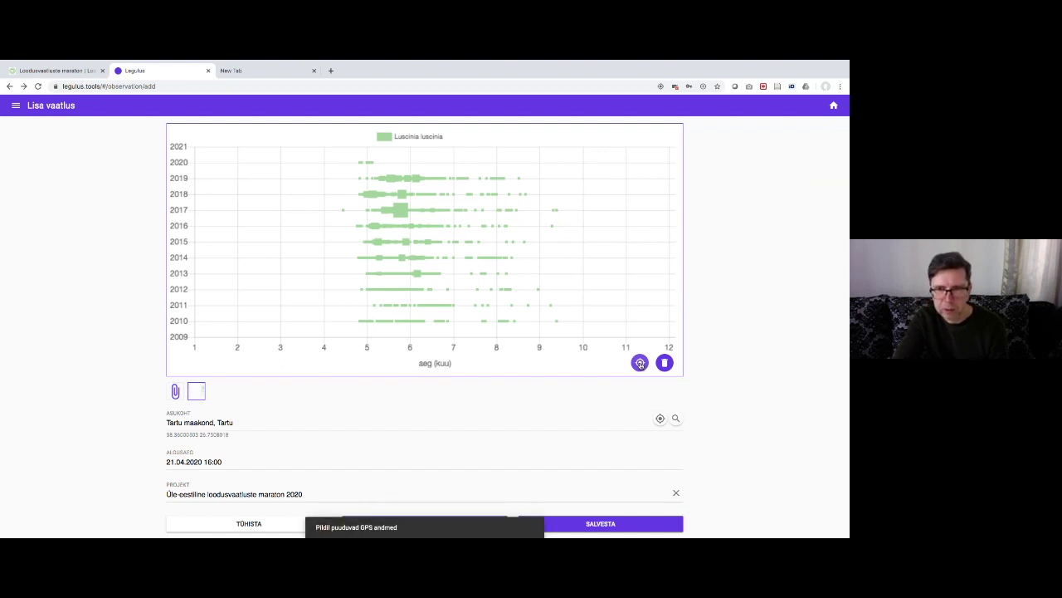
pyautogui.click(640, 363)
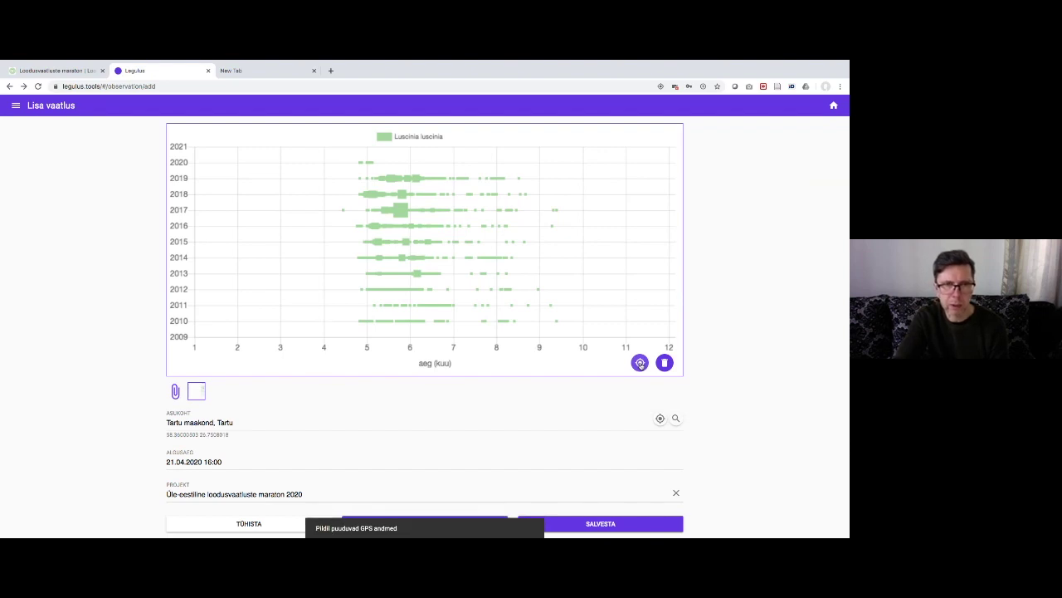
pyautogui.scroll(-1, 640, 363)
pyautogui.scroll(1, 640, 365)
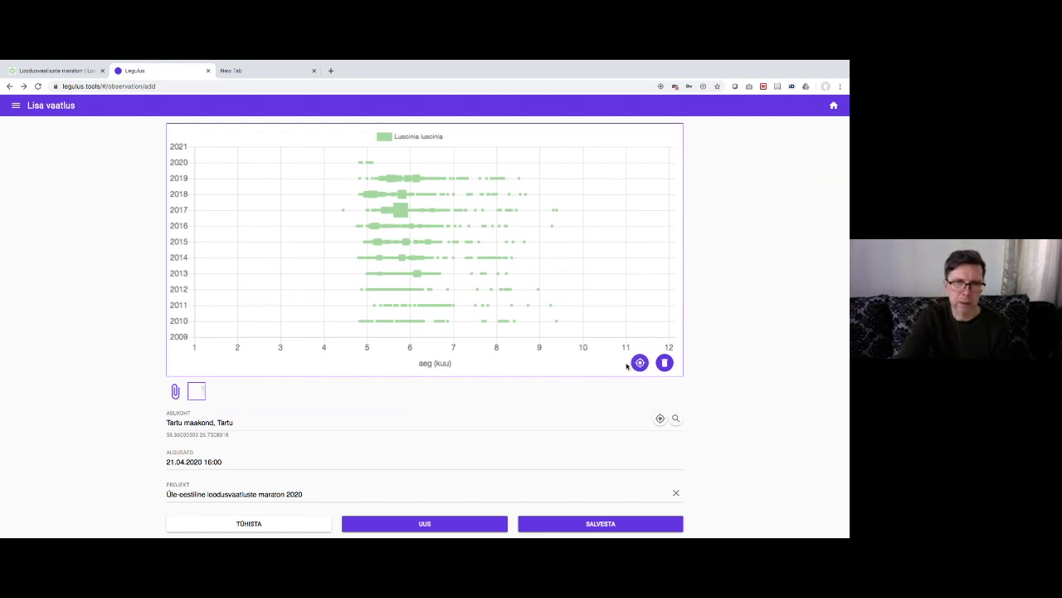
pyautogui.scroll(-1, 538, 374)
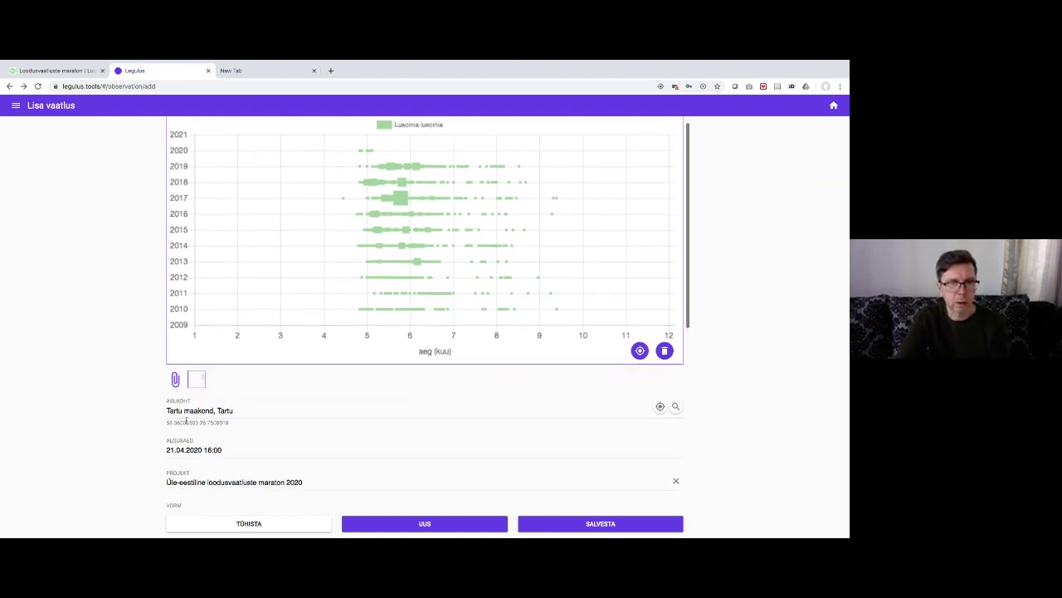
pyautogui.scroll(-1, 543, 364)
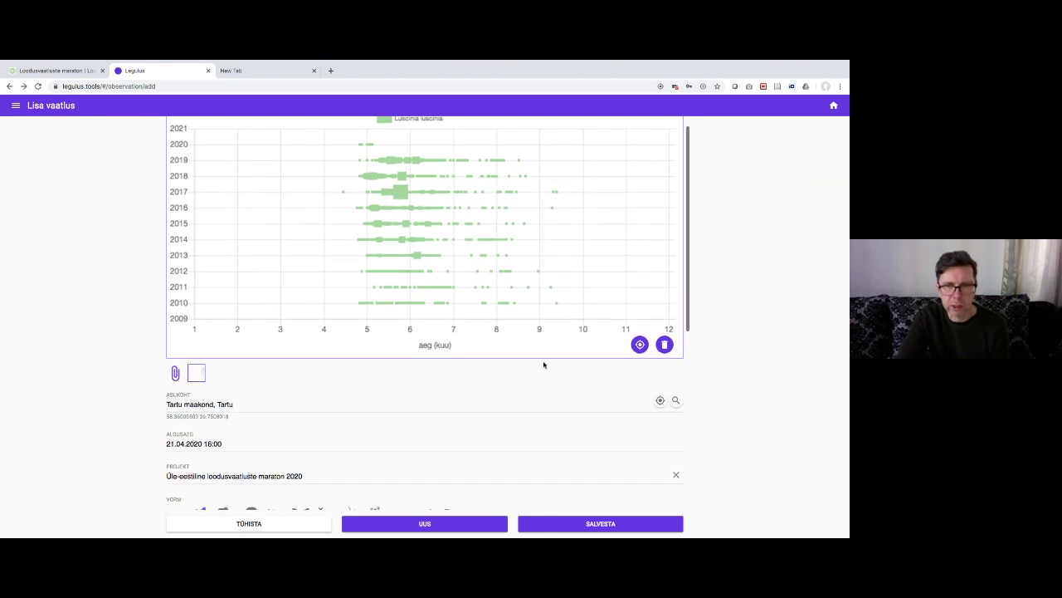
pyautogui.scroll(-1, 544, 364)
pyautogui.click(640, 336)
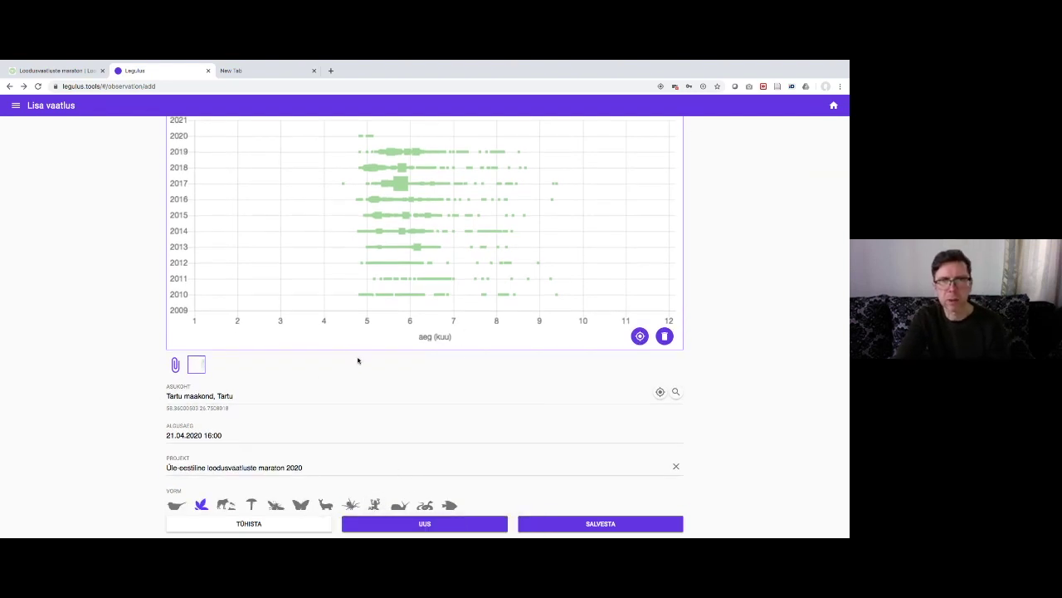
pyautogui.click(666, 362)
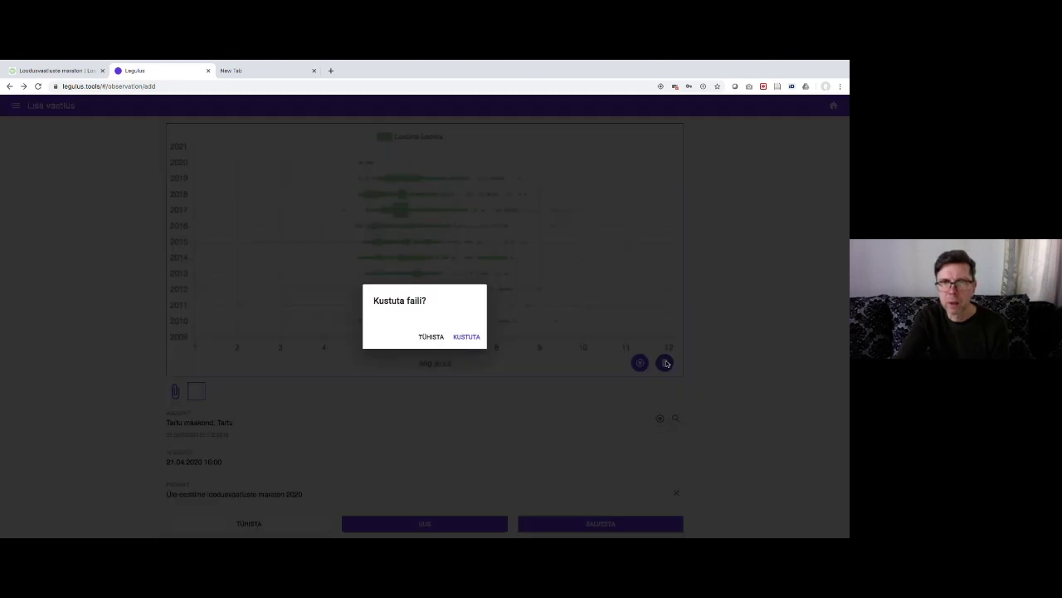
pyautogui.click(467, 336)
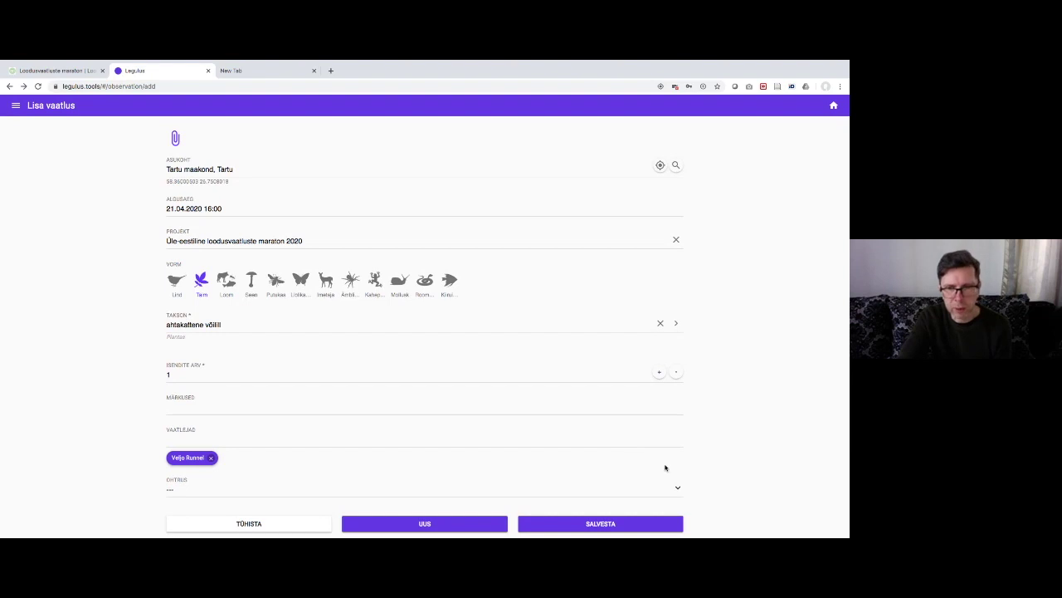
# Save the ahtakattene võilill observation and upload it to the server
pyautogui.click(595, 525)
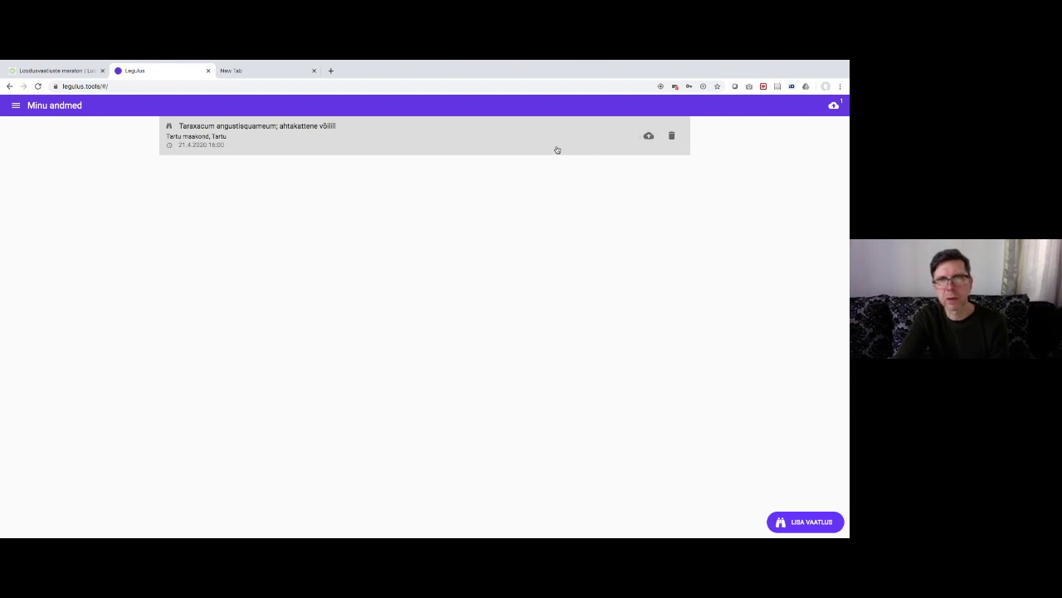
pyautogui.click(649, 138)
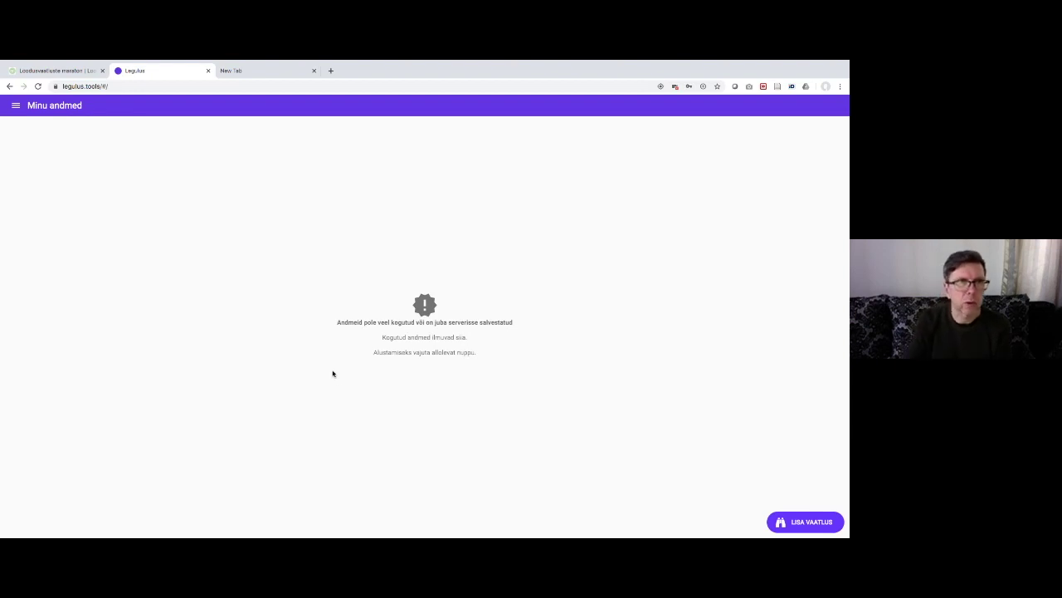
# Open the PlutoF website plutof.ut.ee in the empty browser tab and switch its language to Estonian
pyautogui.click(264, 77)
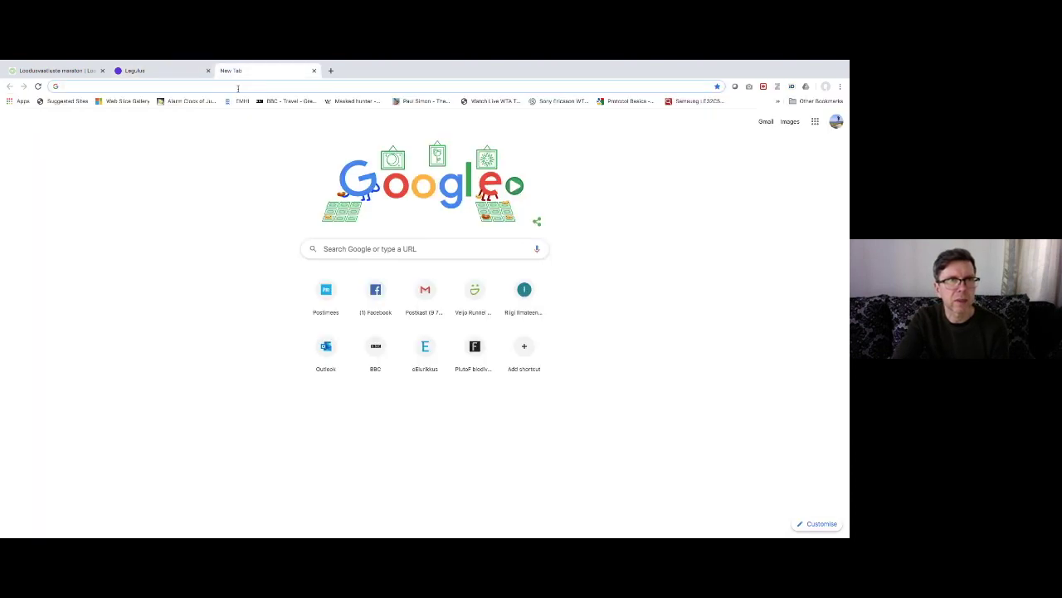
pyautogui.write('plutof.ut.ee')
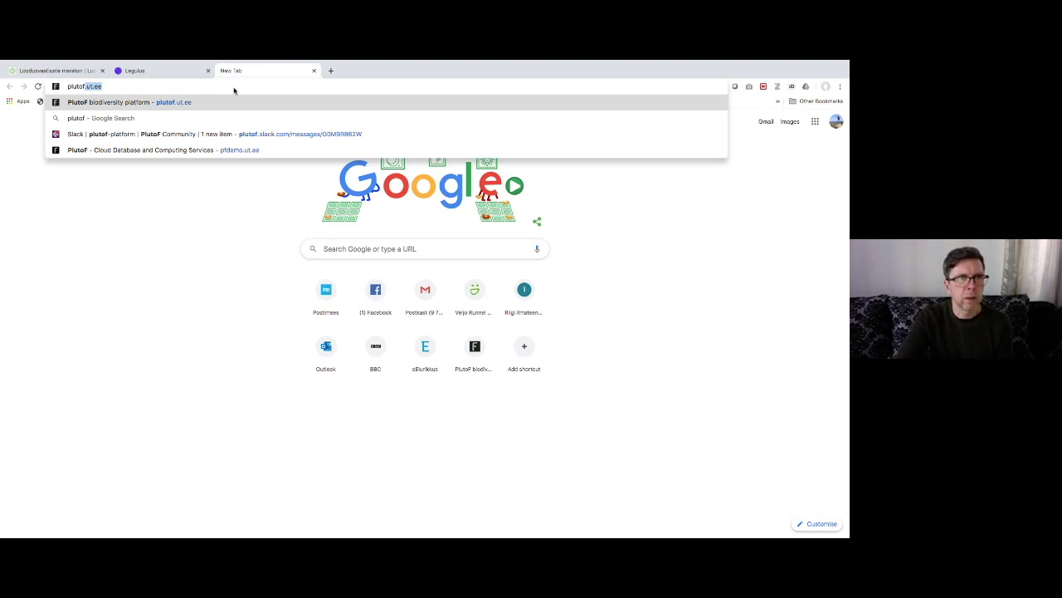
pyautogui.press('Return')
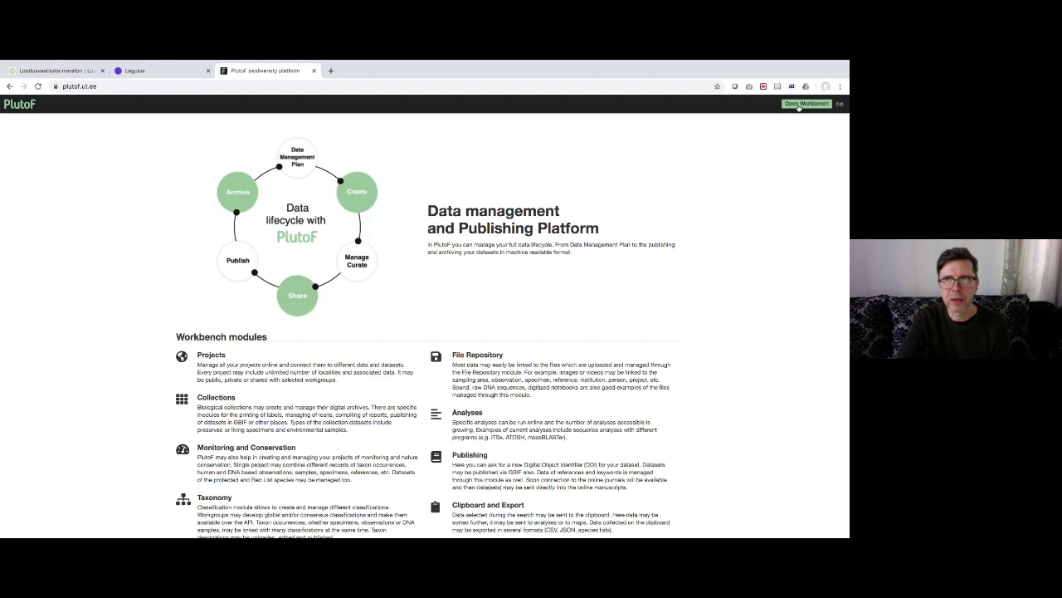
pyautogui.click(837, 104)
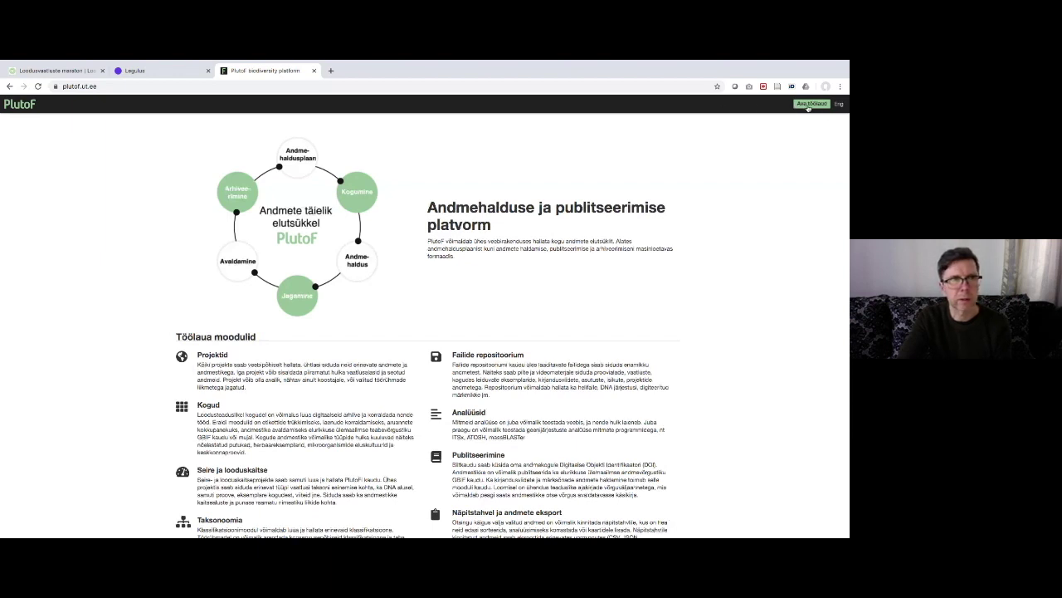
# Open the PlutoF workbench and view the uploaded Taraxacum angustisquameum record in the observations (Vaatlused) list
pyautogui.click(809, 105)
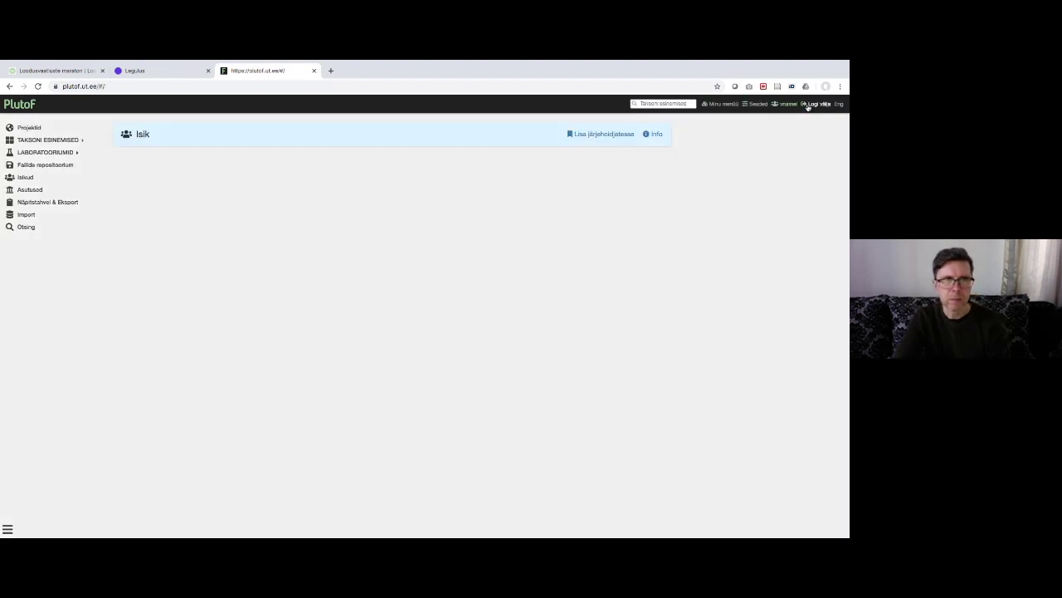
pyautogui.click(74, 141)
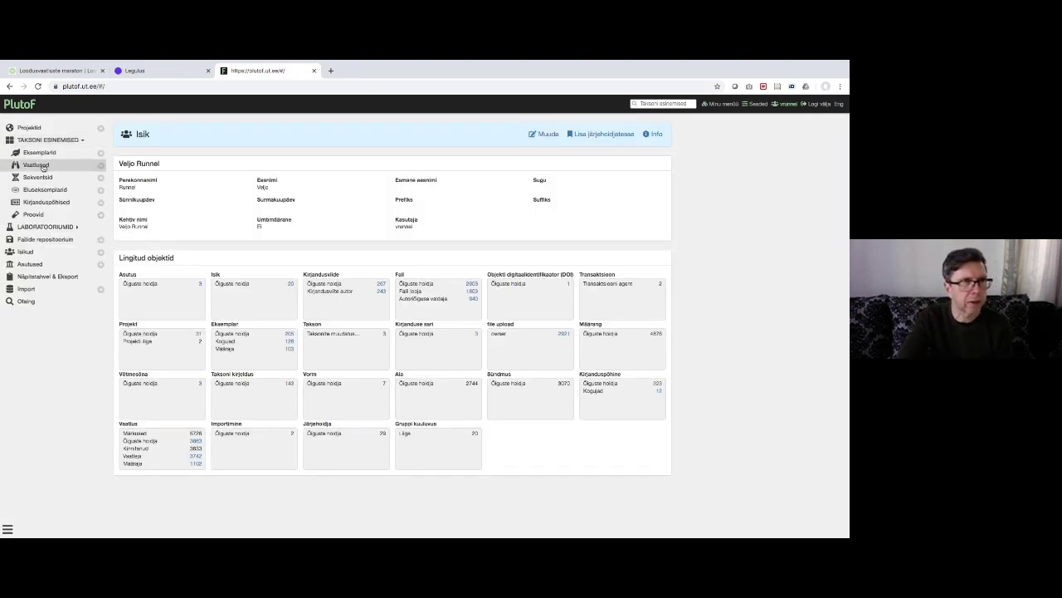
pyautogui.click(43, 165)
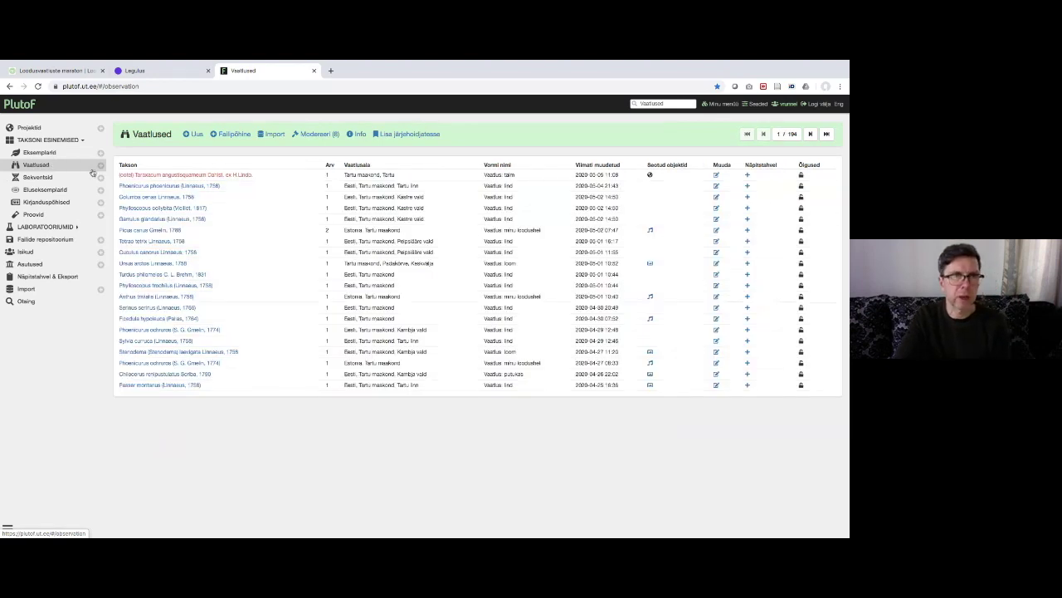
pyautogui.click(168, 176)
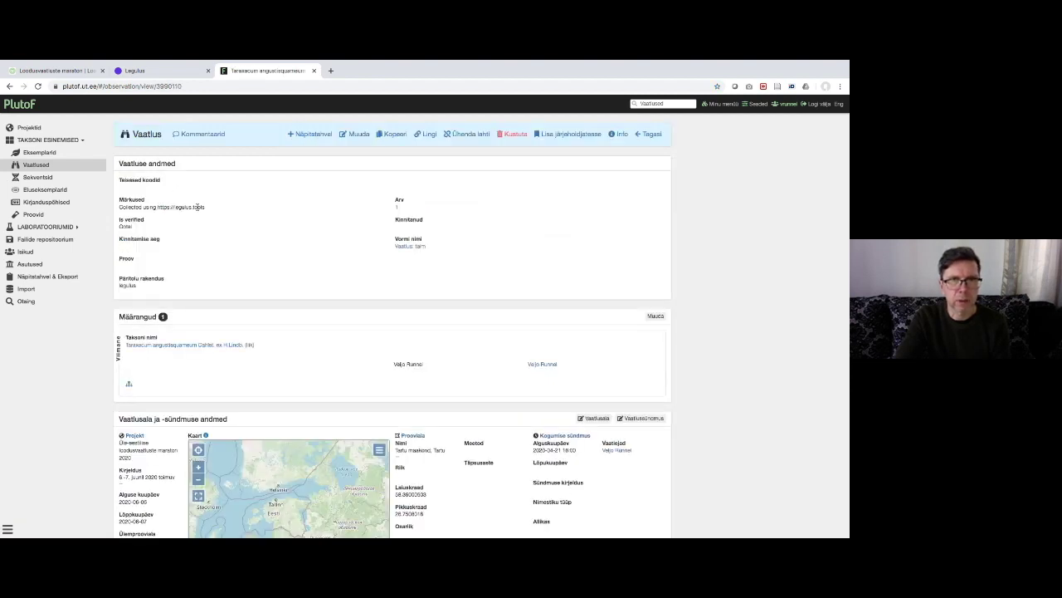
# Edit the observation's determinations (Määrangud) by adding a blank determination, cancel it and return to the observation's view
pyautogui.click(357, 135)
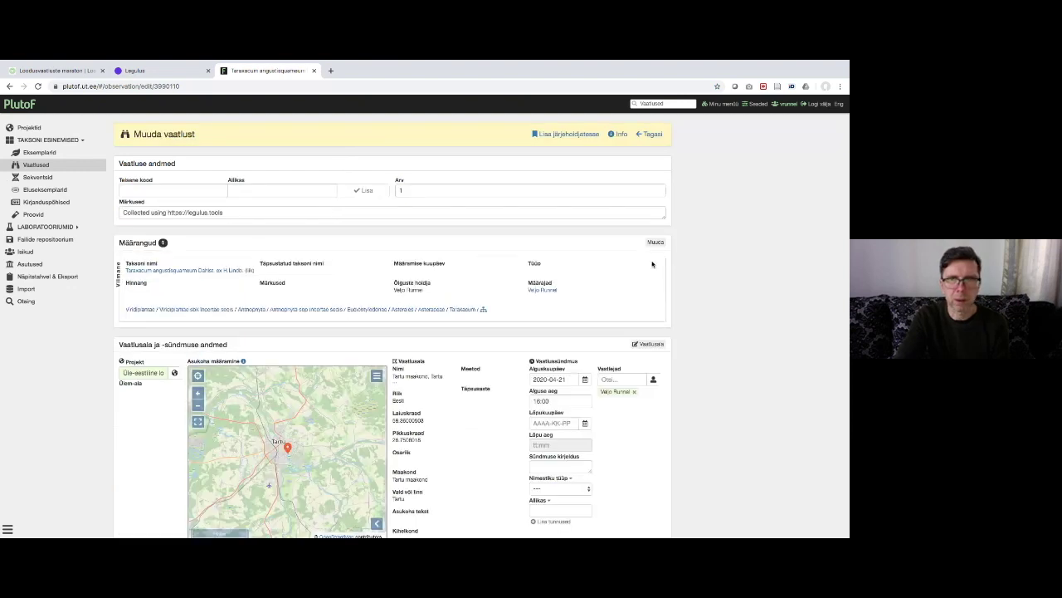
pyautogui.click(655, 242)
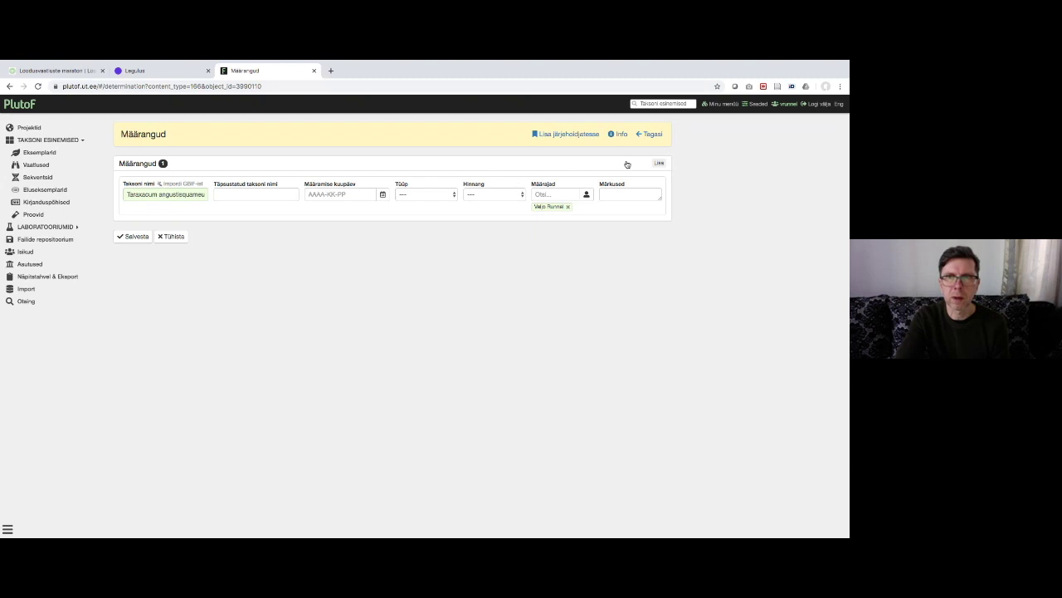
pyautogui.click(659, 162)
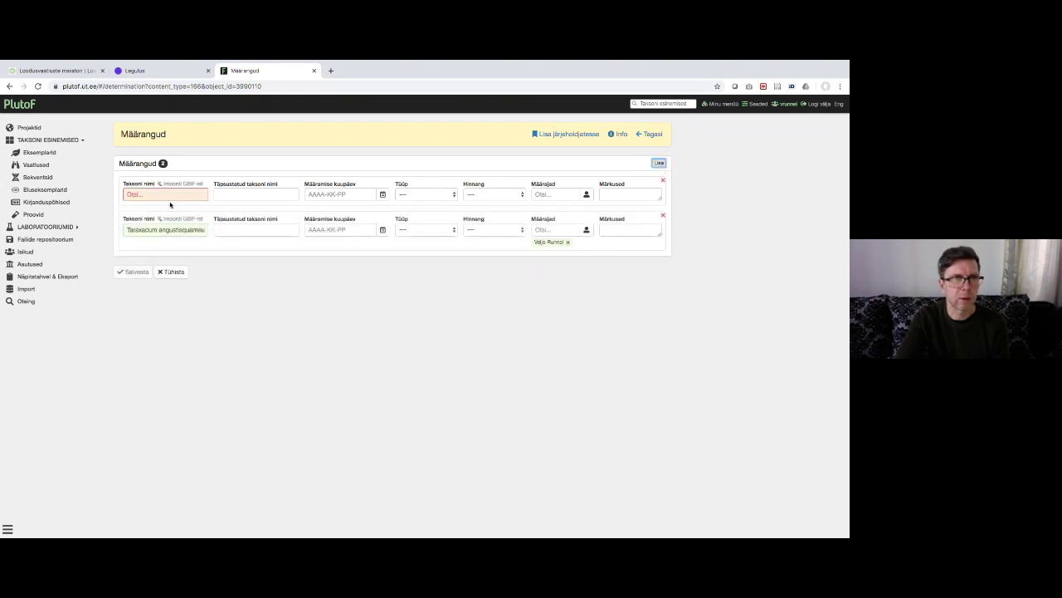
pyautogui.click(174, 272)
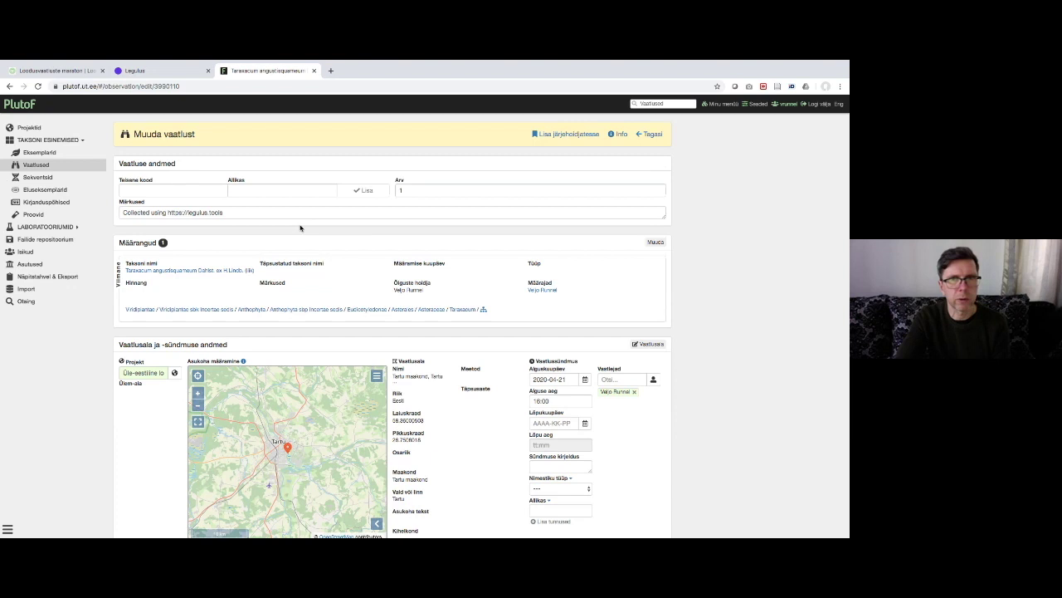
pyautogui.click(649, 134)
pyautogui.click(524, 169)
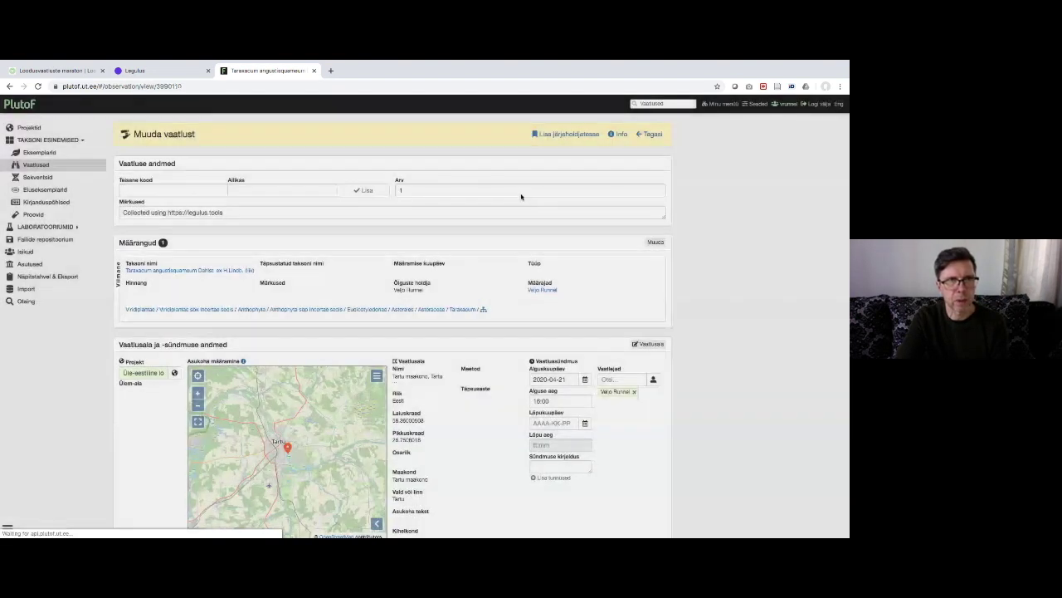